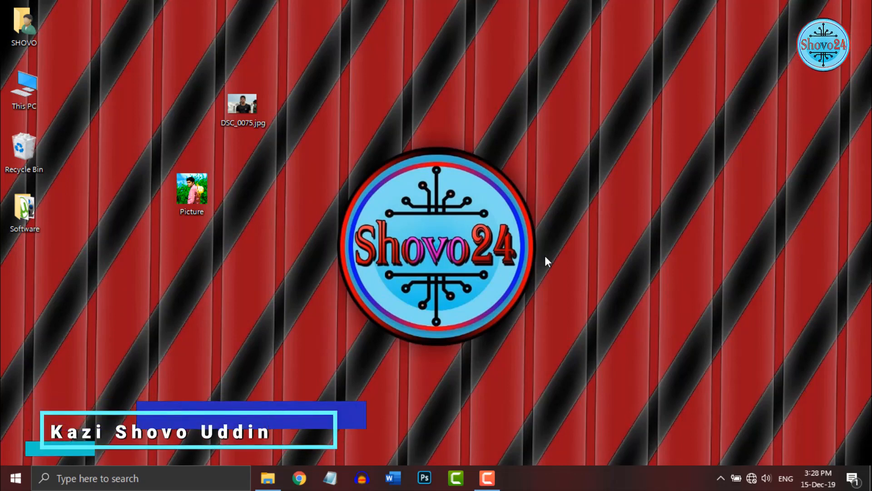
Step: Open This PC, examine the custom photo icons on the D: and G: drives, and minimize the window
double_click(25, 87)
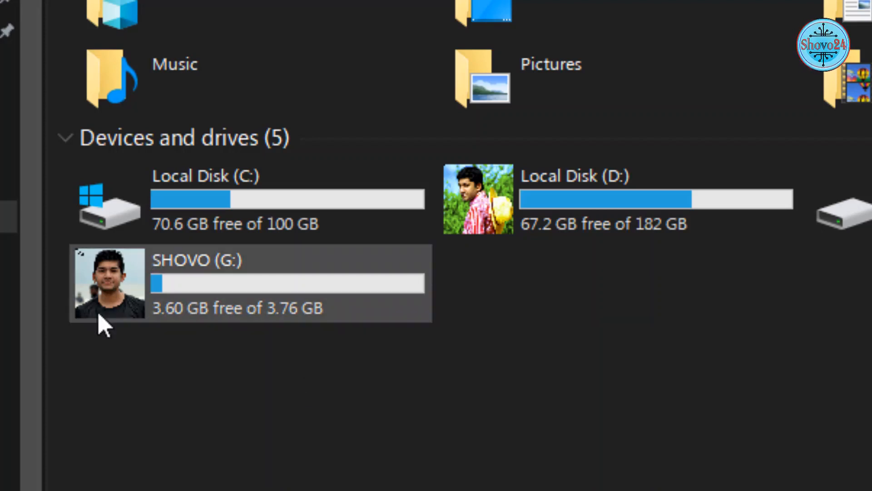
mouse_move(119, 319)
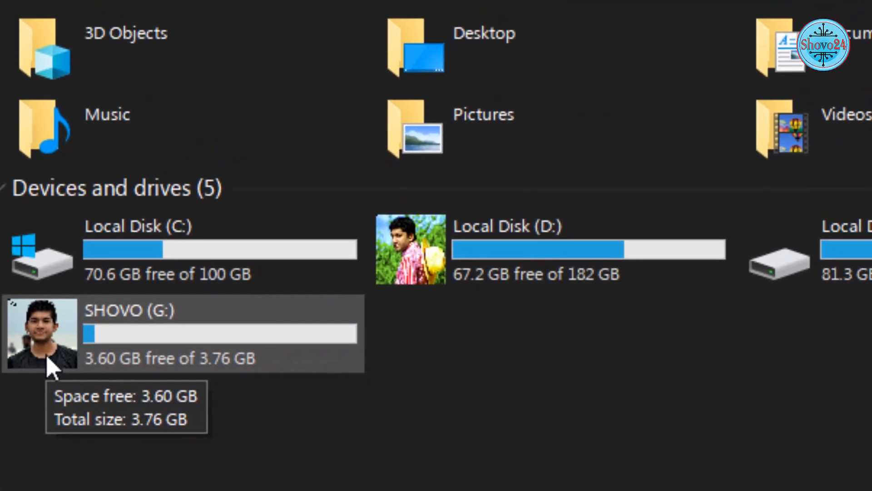
mouse_move(171, 258)
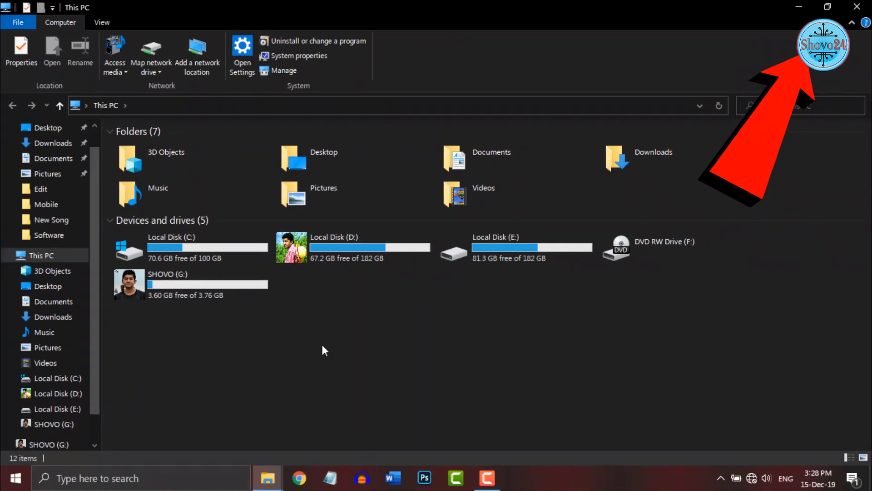
left_click(798, 7)
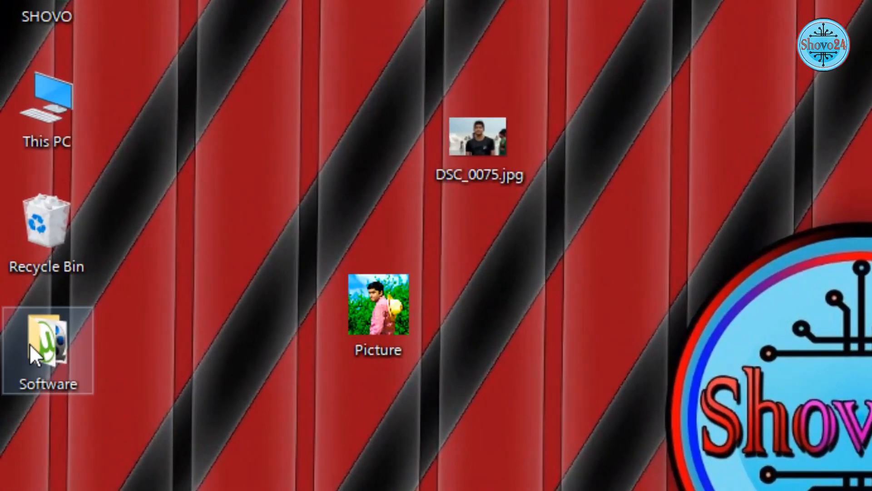
Step: Move the Software folder around the desktop and open the Picture folder
left_click_drag(13, 231, 79, 193)
left_click_drag(154, 310, 237, 166)
left_click_drag(214, 60, 315, 235)
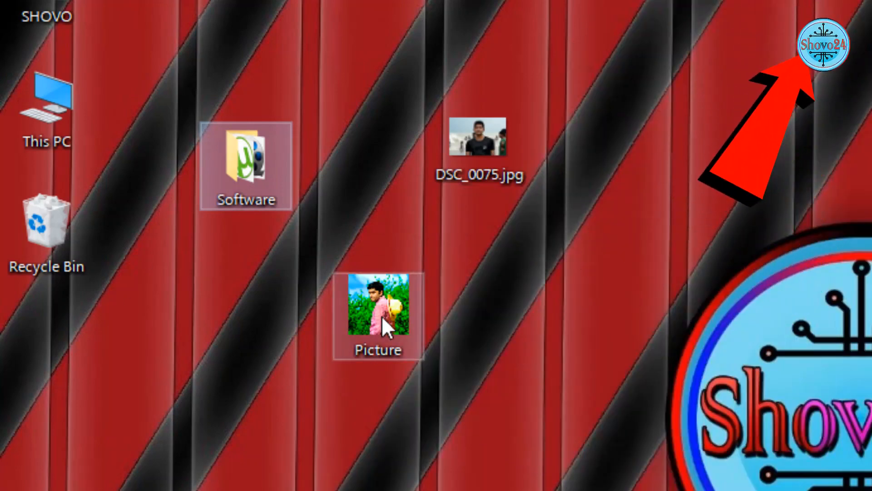
double_click(366, 301)
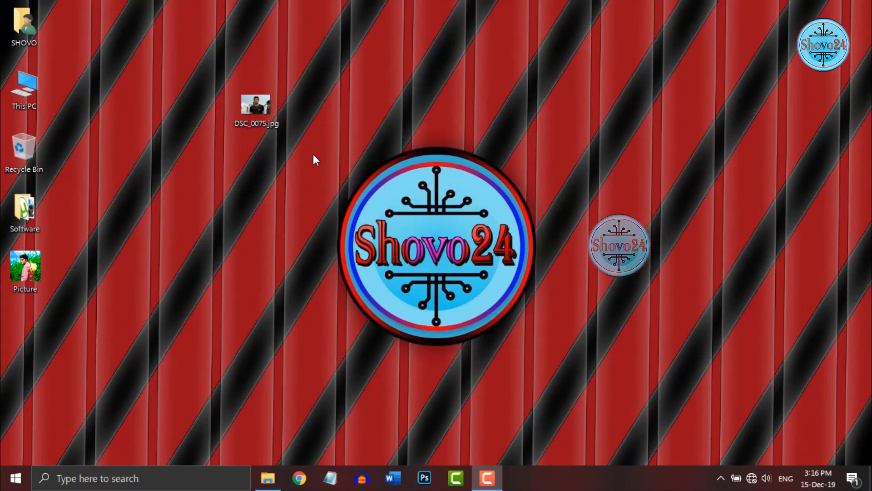
Step: Preview the DSC_0075.jpg photo from the desktop and check the contents of the G: drive in This PC
double_click(252, 103)
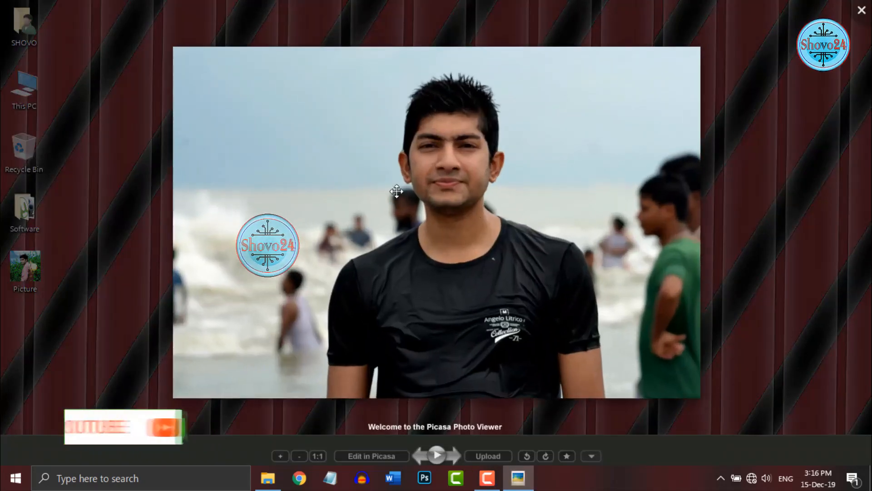
left_click(862, 13)
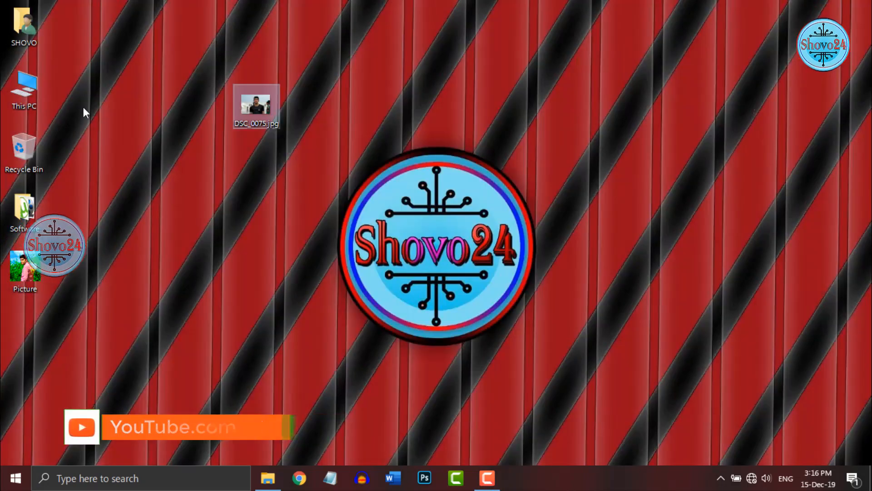
double_click(20, 91)
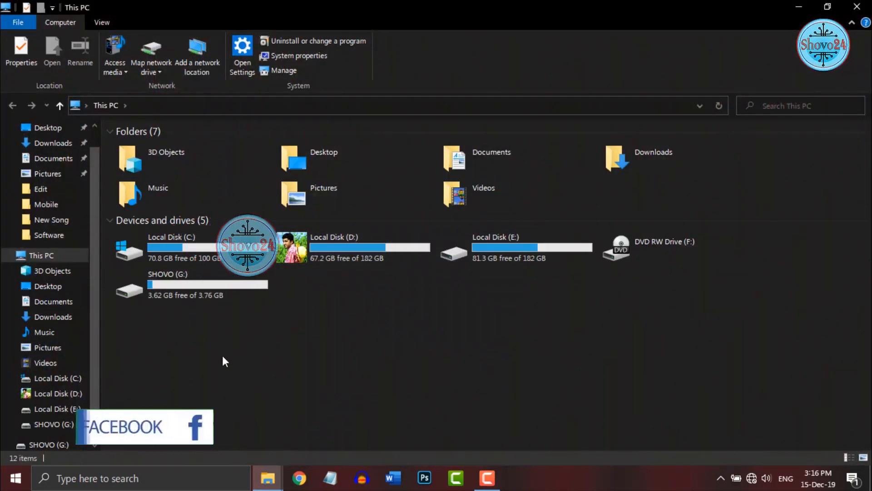
left_click(154, 288)
double_click(154, 288)
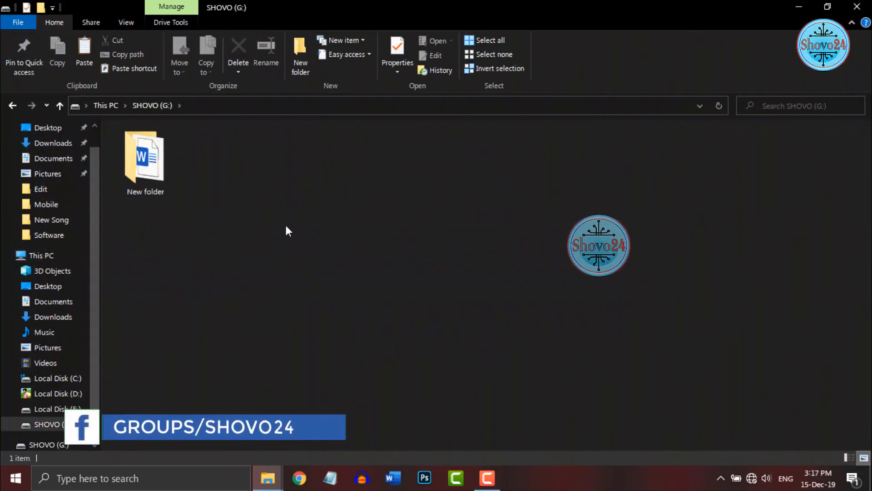
left_click(59, 105)
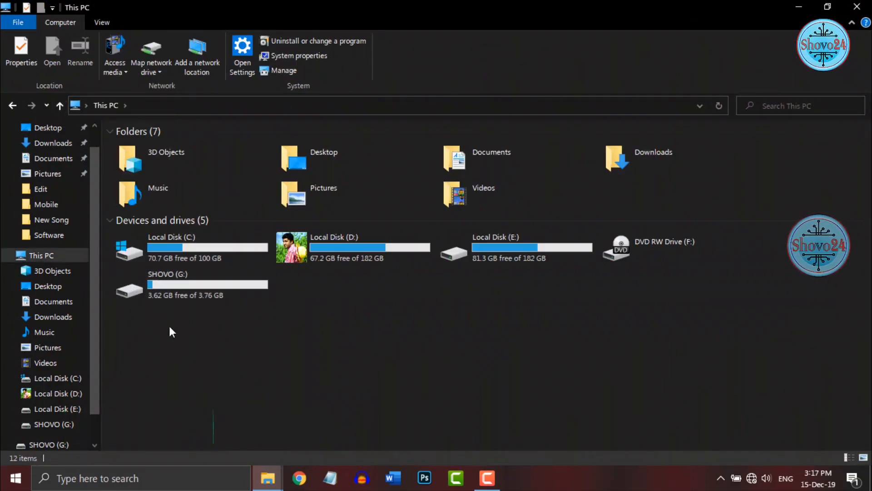
left_click(860, 6)
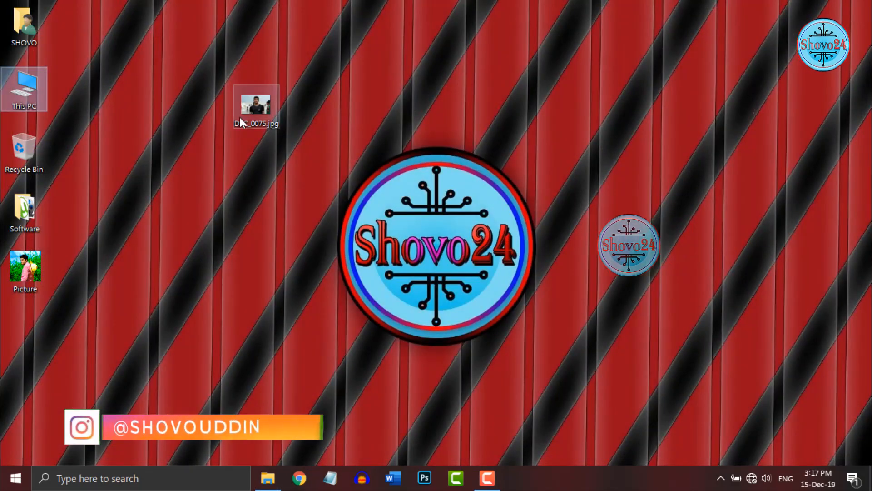
Step: Open the desktop photo DSC_0075.jpg for editing in Paint
mouse_move(249, 106)
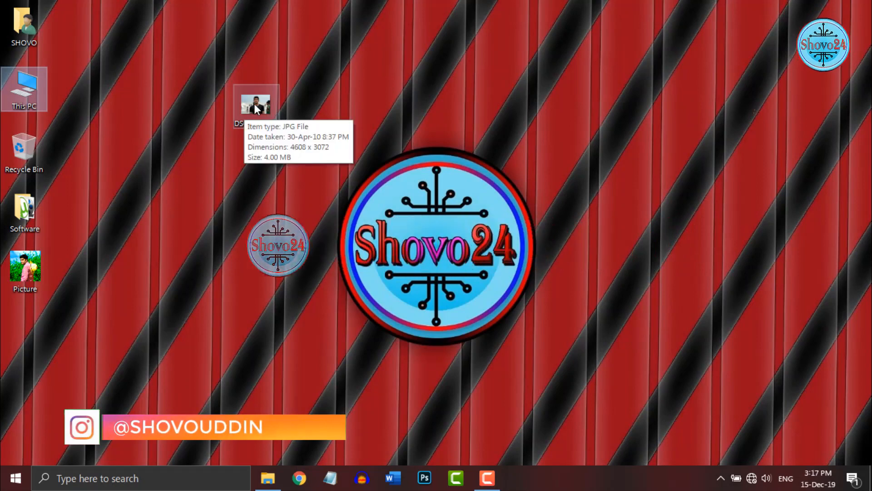
right_click(255, 104)
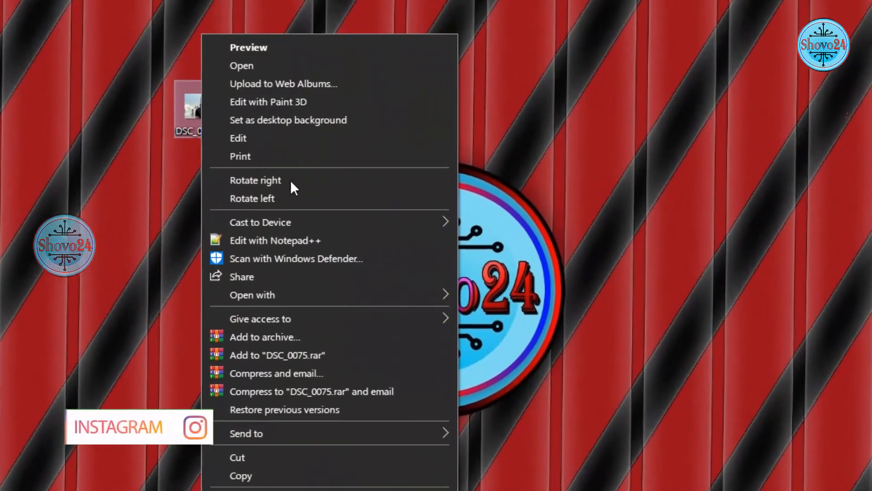
mouse_move(270, 295)
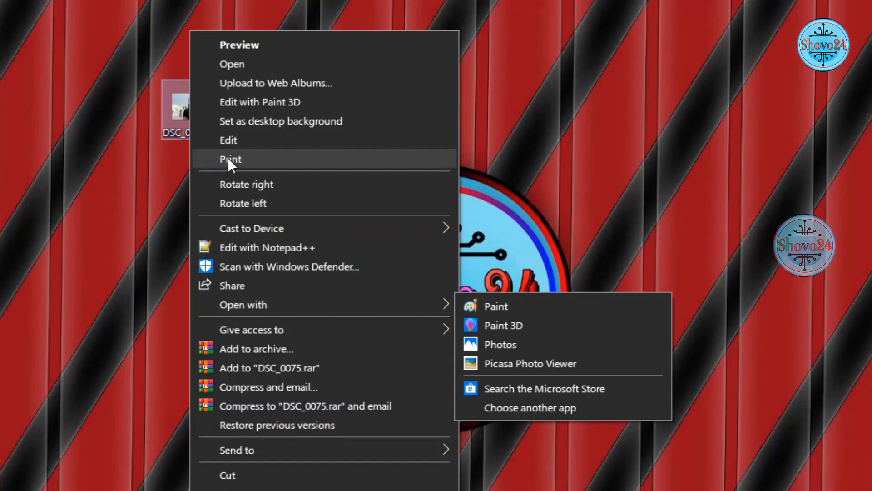
left_click(244, 139)
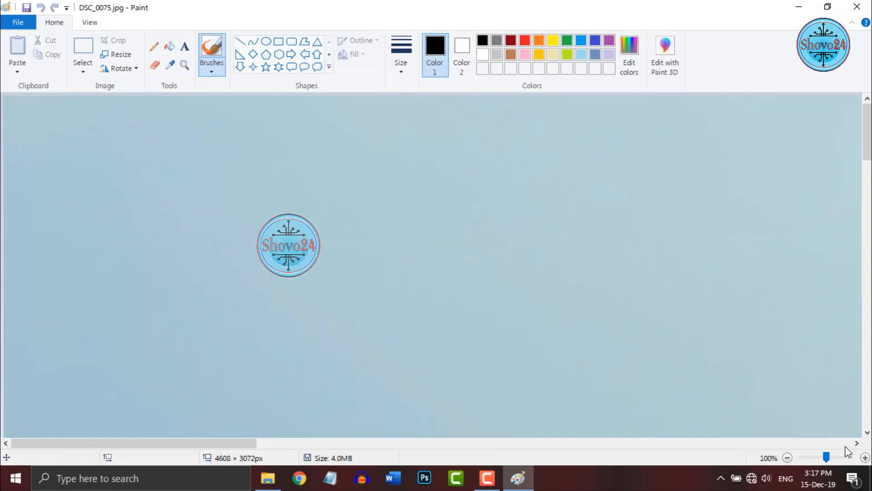
Step: Crop the photo to a nearly square area of about 1913 x 1945 px around the central man's head and shoulders
left_click_drag(828, 457, 801, 458)
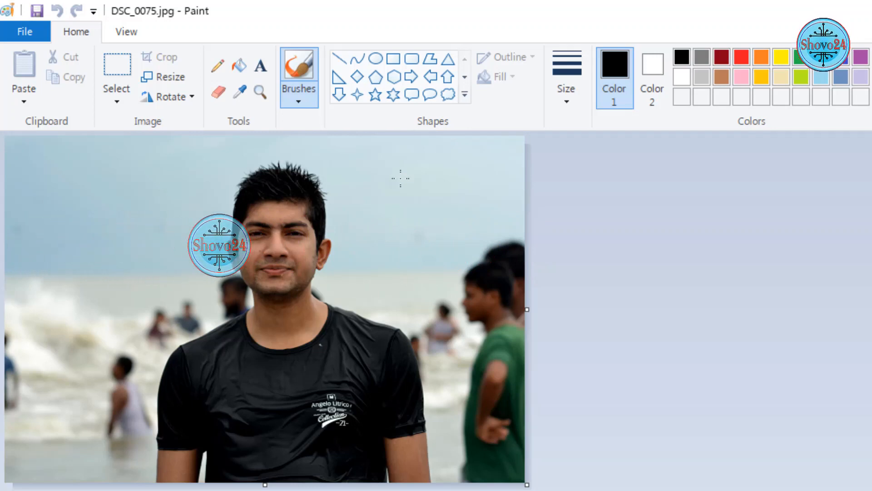
left_click(116, 63)
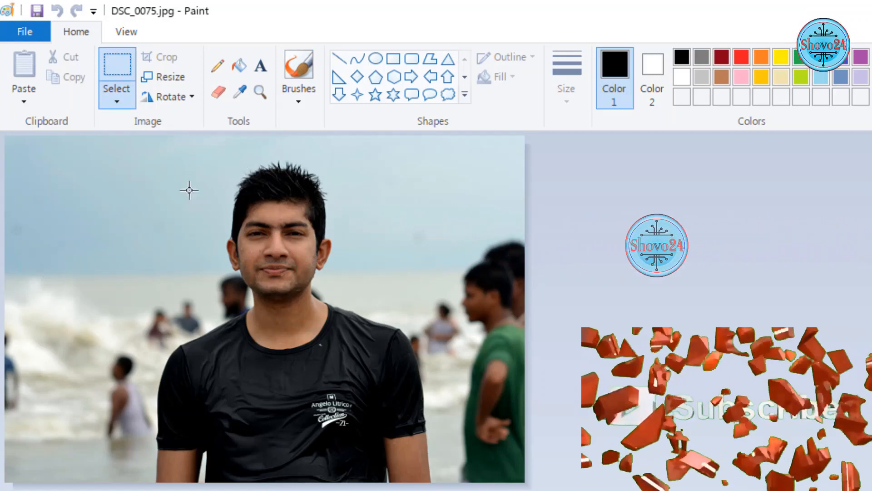
left_click_drag(174, 162, 395, 380)
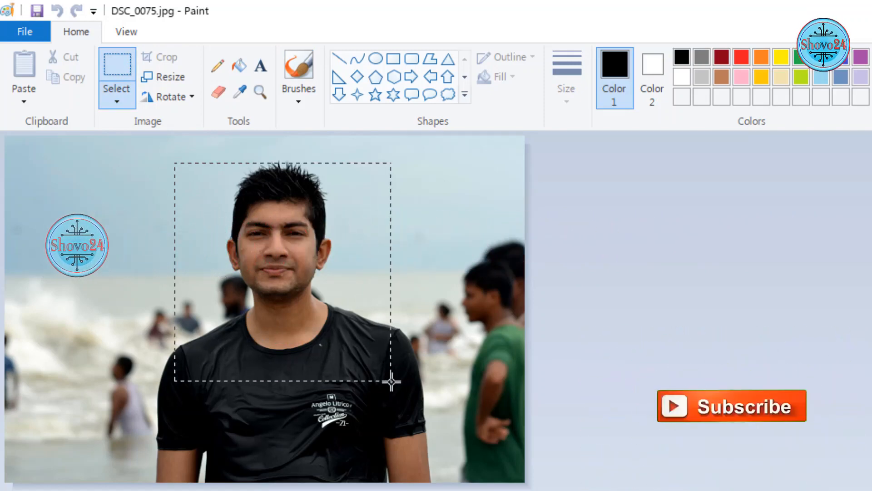
left_click_drag(390, 383, 391, 382)
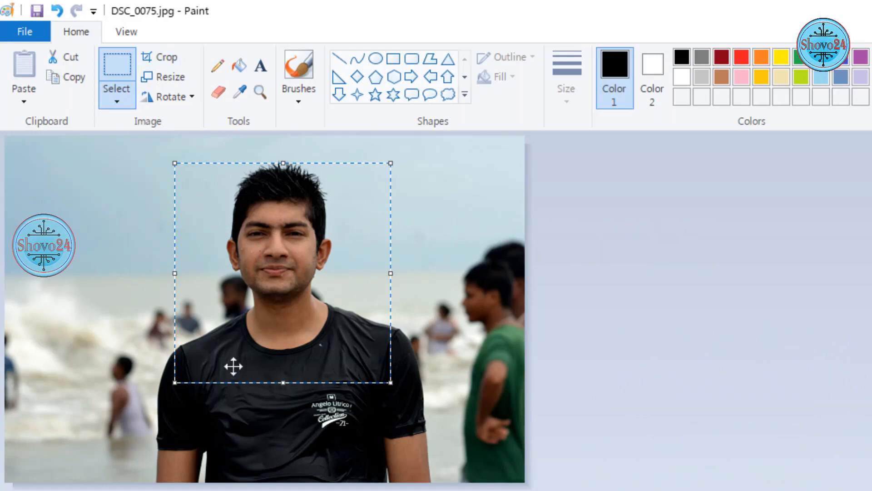
left_click(166, 63)
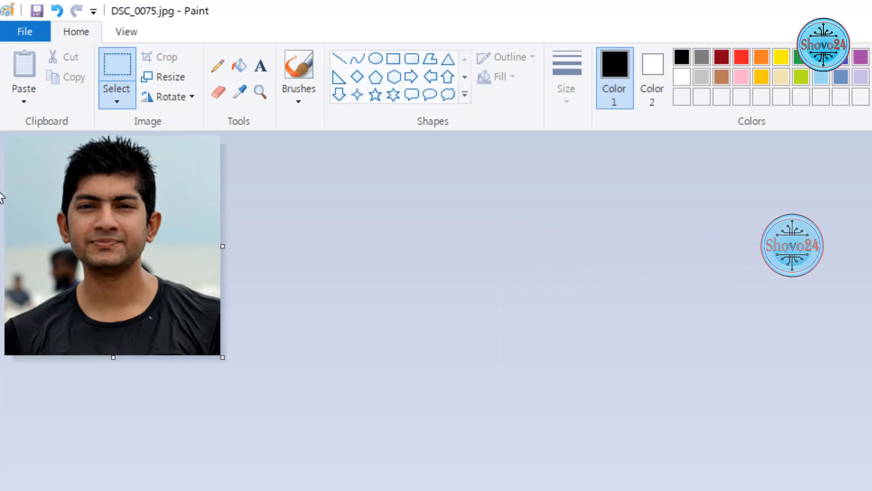
left_click(26, 31)
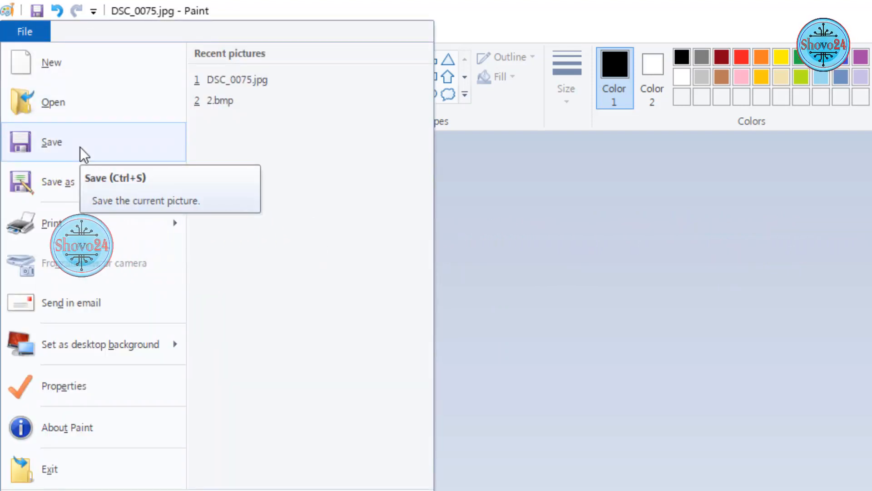
mouse_move(80, 179)
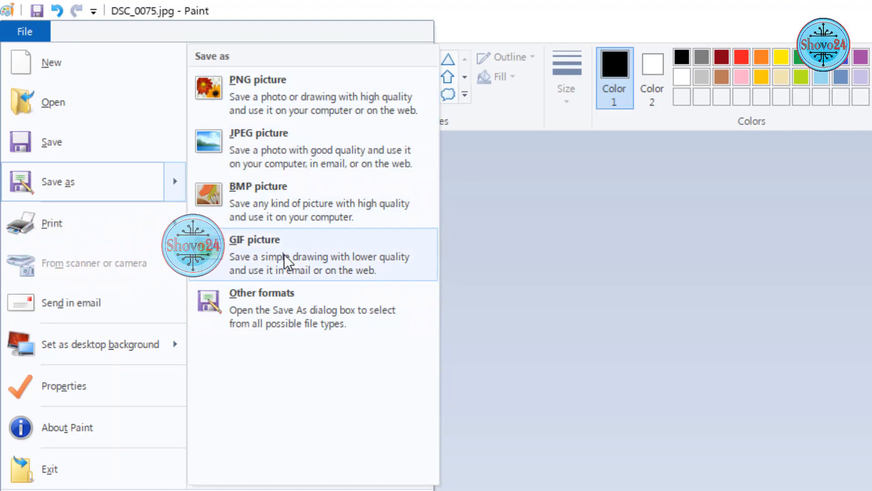
left_click(259, 204)
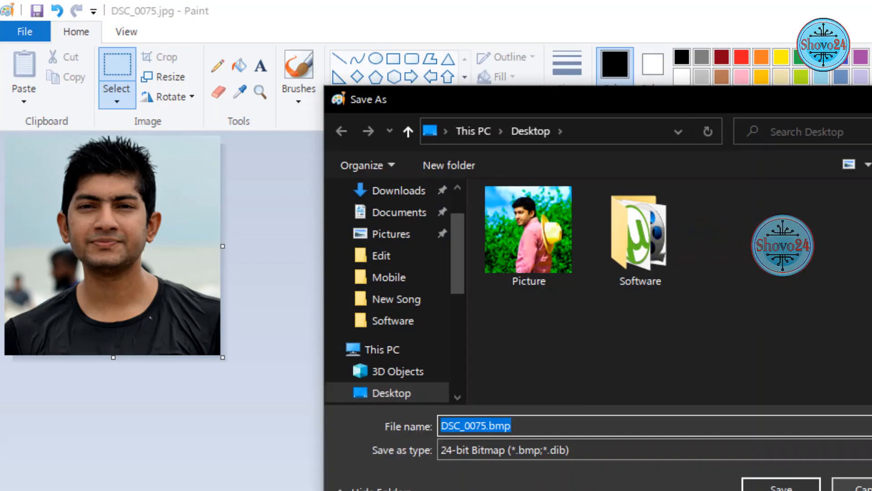
left_click(863, 488)
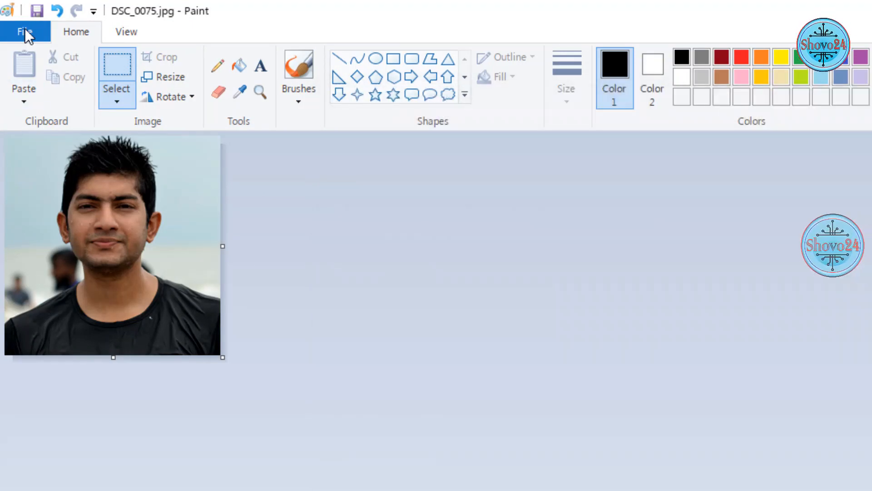
Step: Prepare to save a copy of the cropped picture on the Desktop as a 24-bit Bitmap with the file name Shovo
left_click(24, 28)
left_click(67, 182)
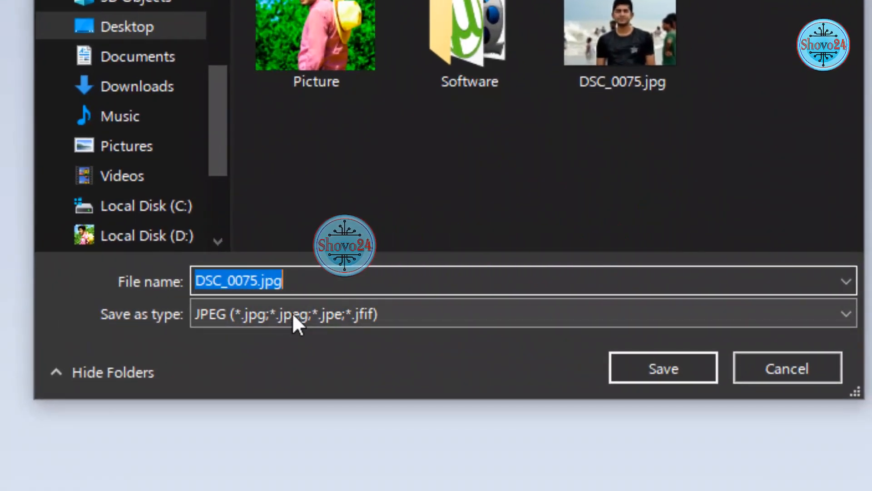
left_click(292, 312)
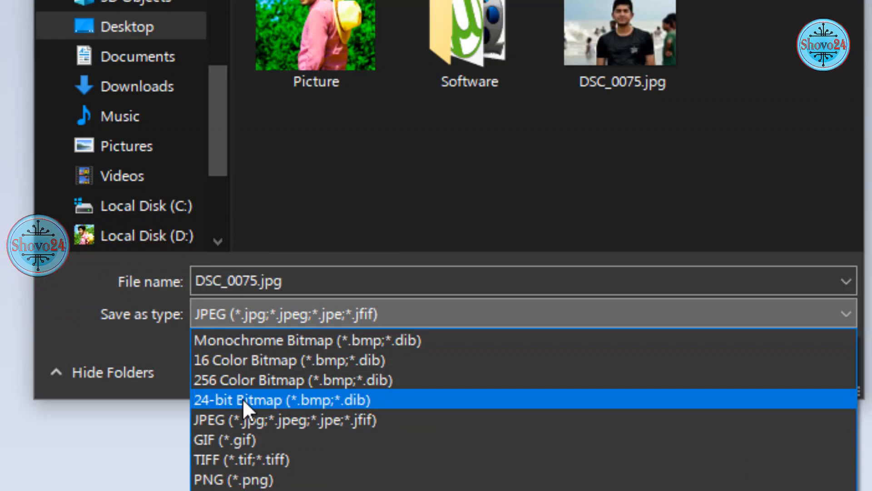
left_click(325, 399)
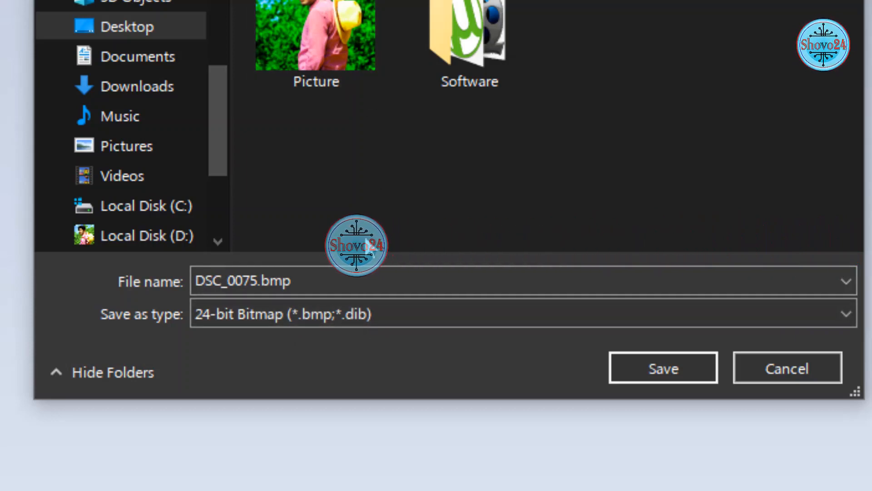
left_click(318, 283)
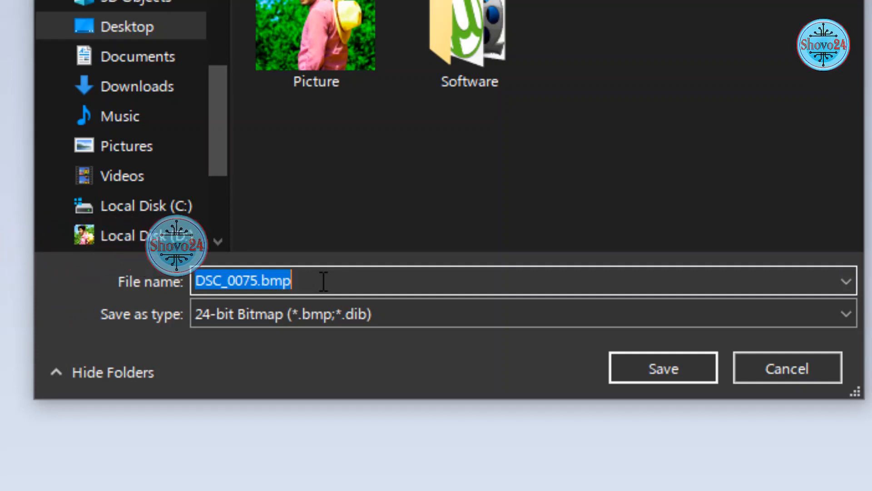
type("Shovo")
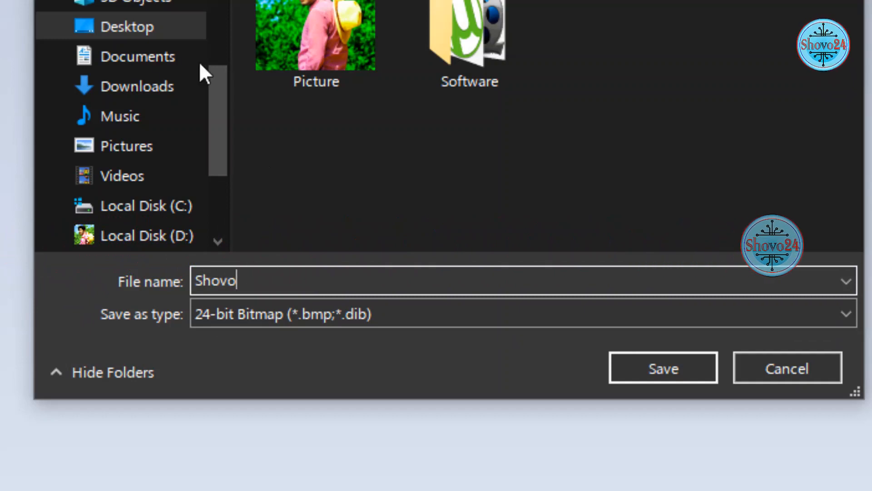
left_click(125, 27)
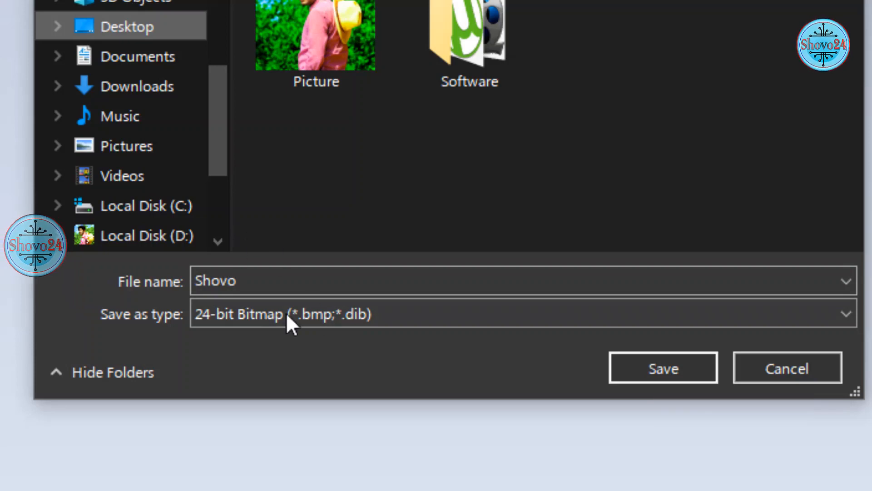
Step: Switch the copy's file type to JPEG and return it to 24-bit Bitmap
left_click(298, 323)
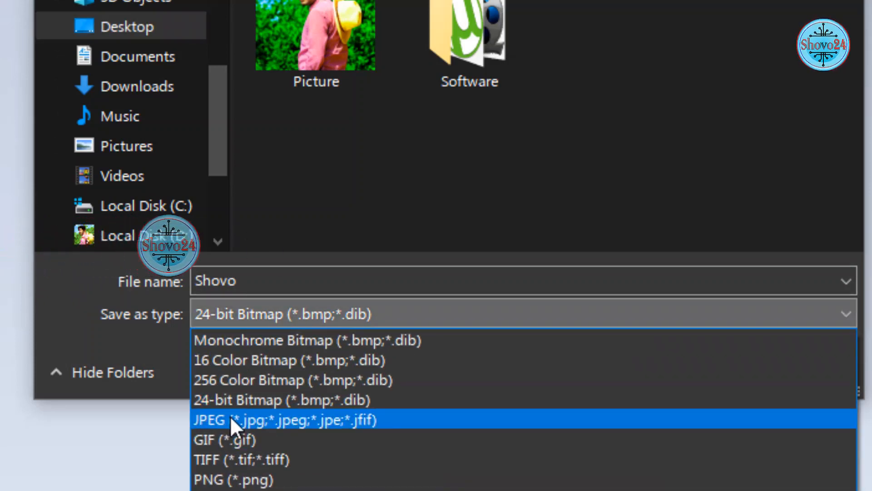
left_click(233, 418)
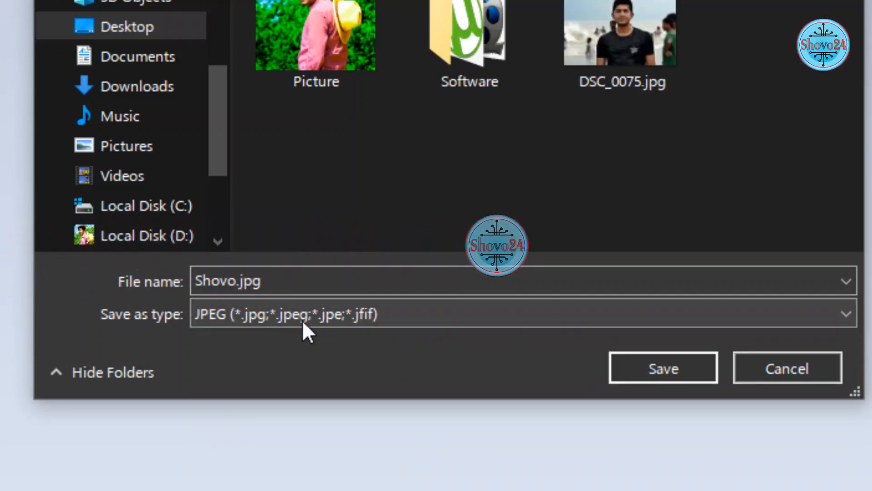
left_click(303, 322)
left_click(227, 400)
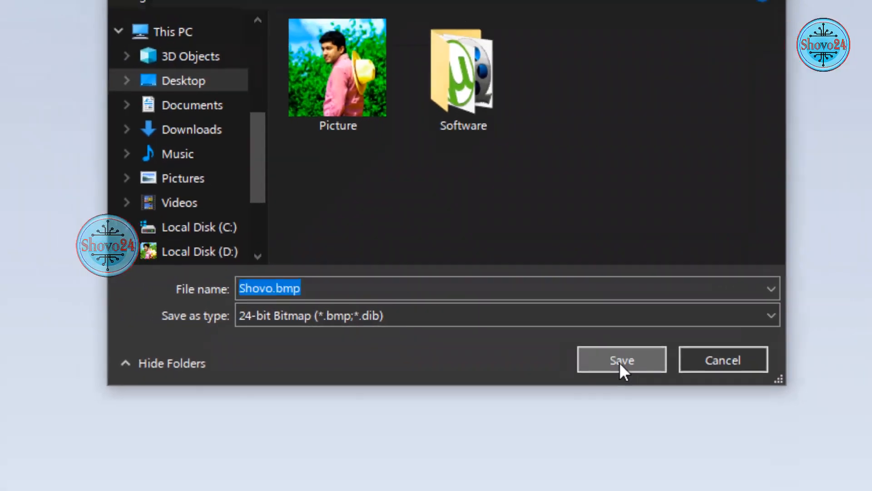
Step: Save the bitmap copy as Shovo.bmp and close Paint
left_click(663, 375)
left_click(858, 6)
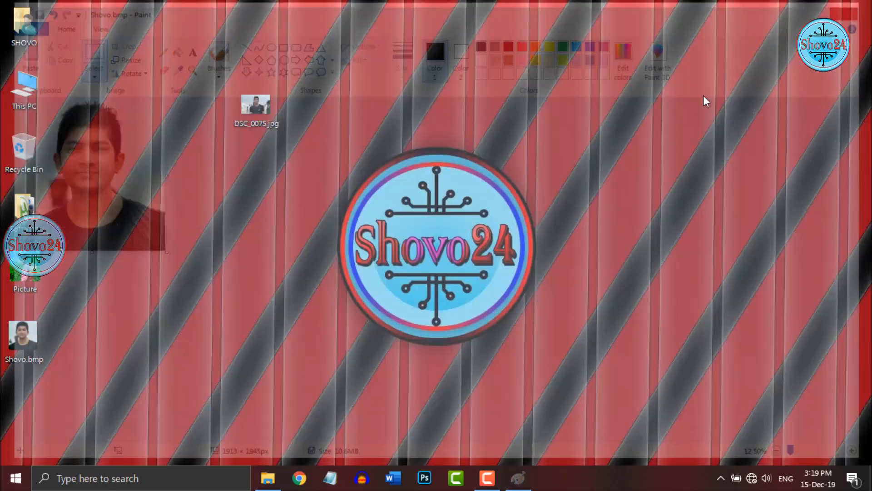
Step: Preview Shovo.bmp in the photo viewer, and rearrange it and DSC_0075.jpg on the desktop
left_click_drag(34, 321, 244, 189)
double_click(244, 188)
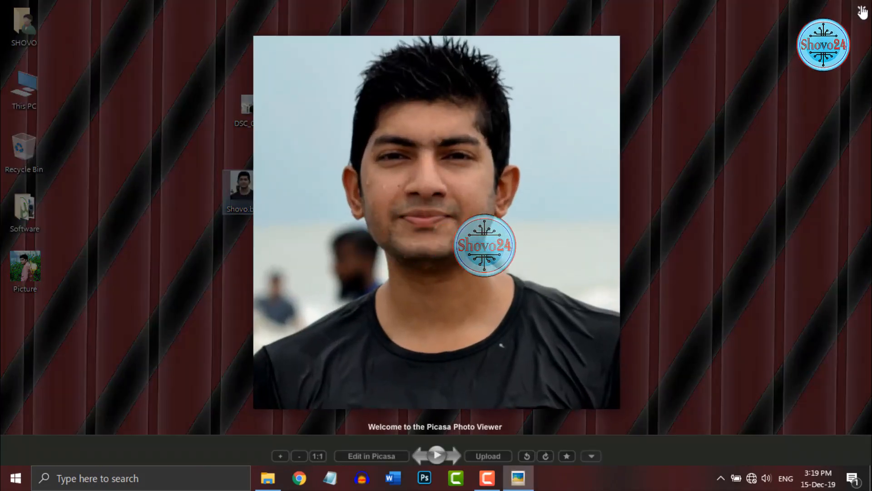
left_click(862, 12)
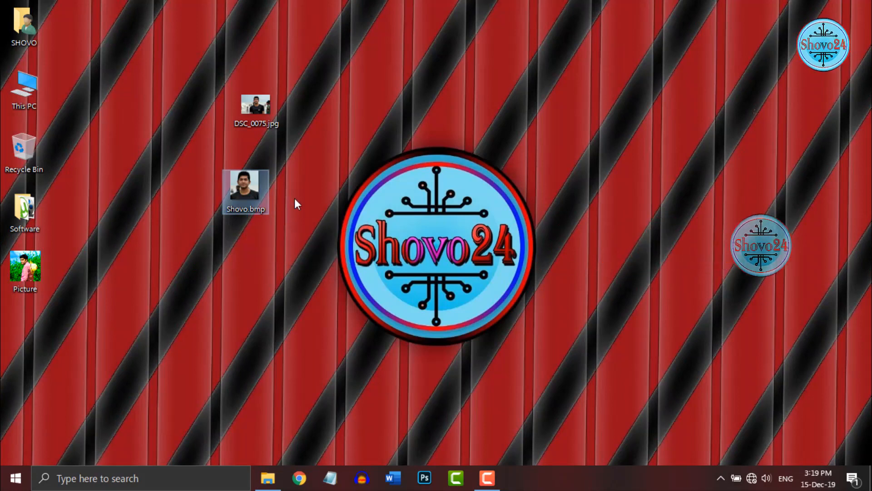
left_click_drag(244, 107, 15, 340)
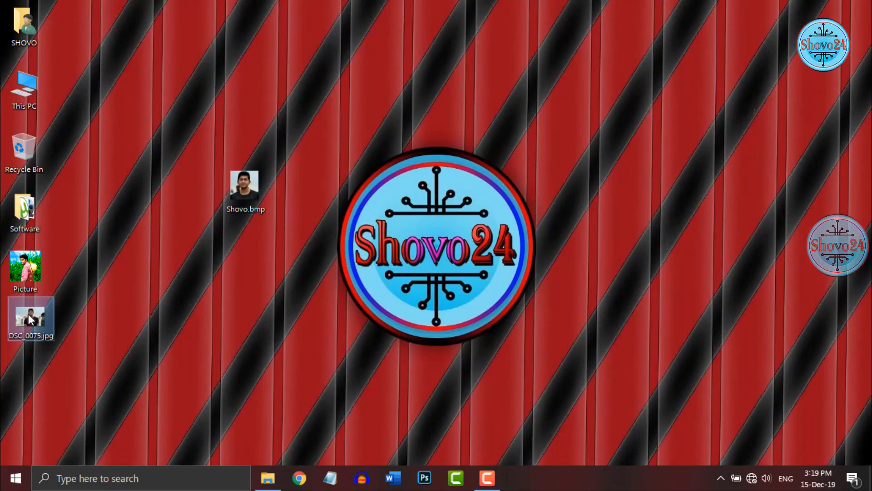
left_click_drag(247, 187, 253, 103)
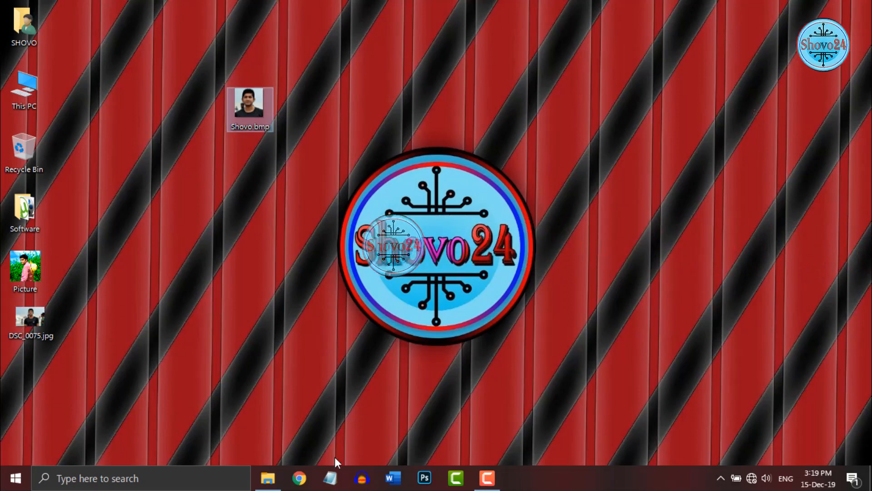
Step: Open a blank Notepad document and enter [autorun] on the first line and icon=Shovo. on the second
left_click(335, 477)
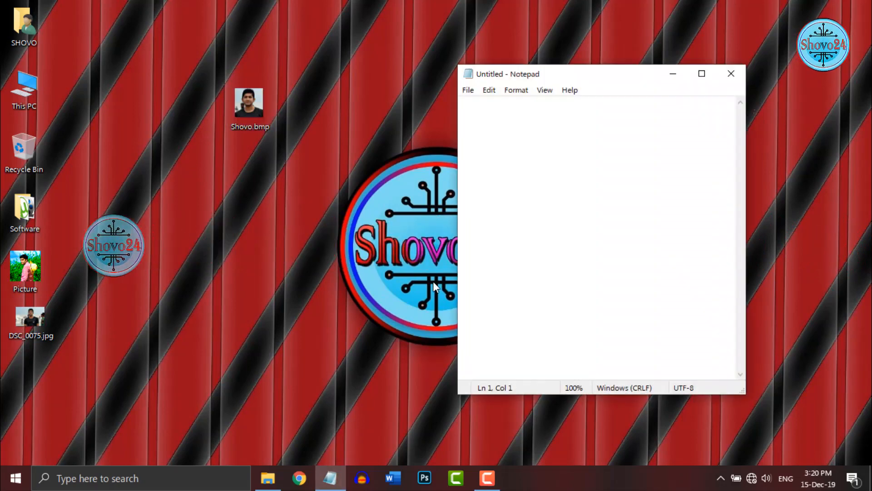
left_click(731, 74)
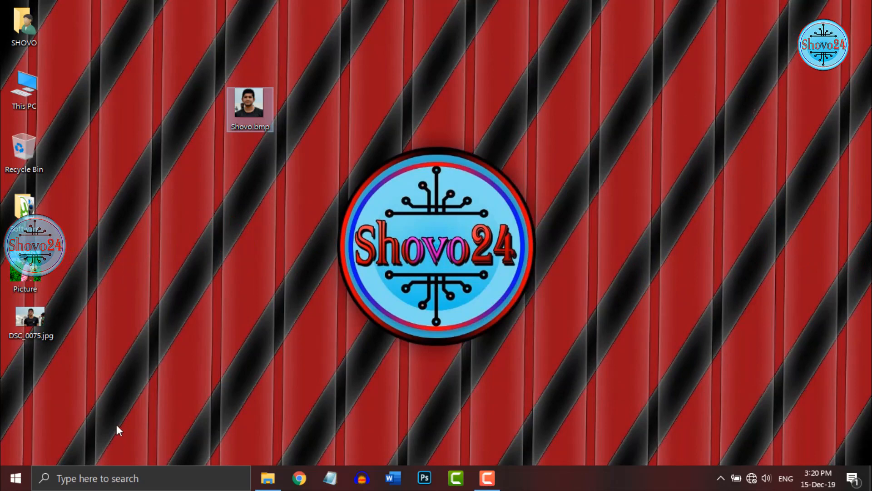
left_click(98, 480)
type("no")
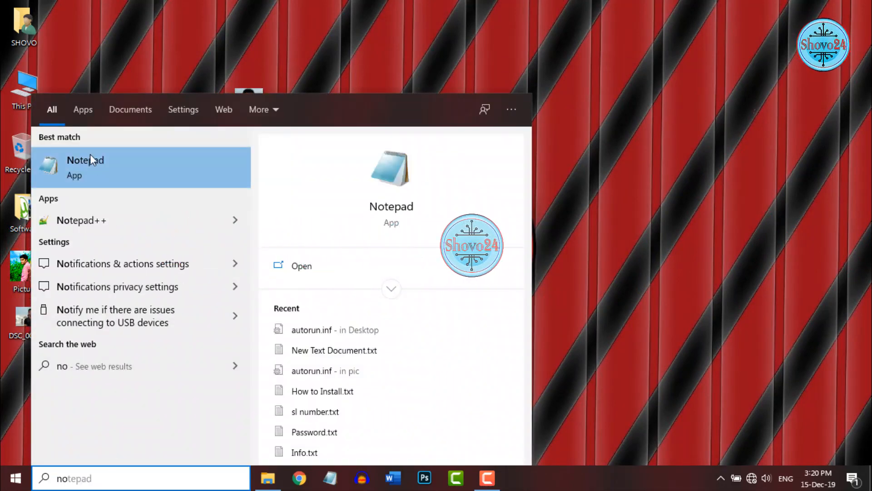
left_click(78, 165)
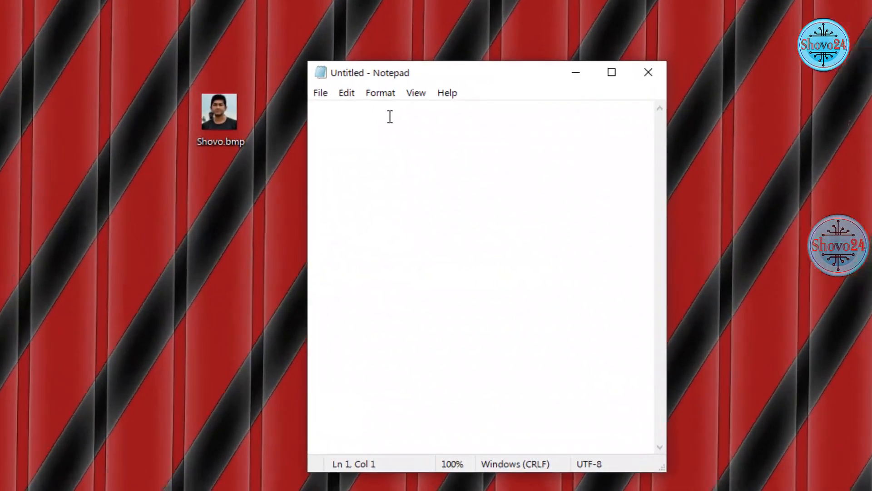
key("ctrl+v")
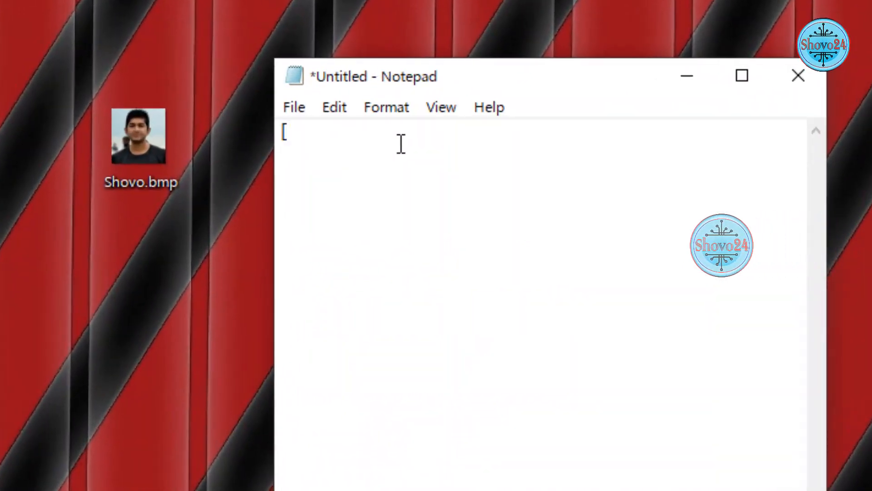
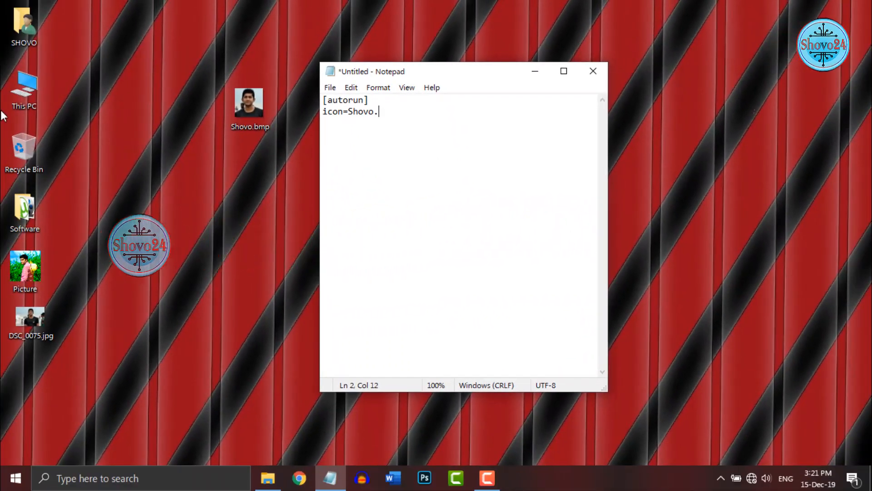
Step: Hide file name extensions in File Explorer, check the desktop file names, and turn the extensions back on
double_click(16, 89)
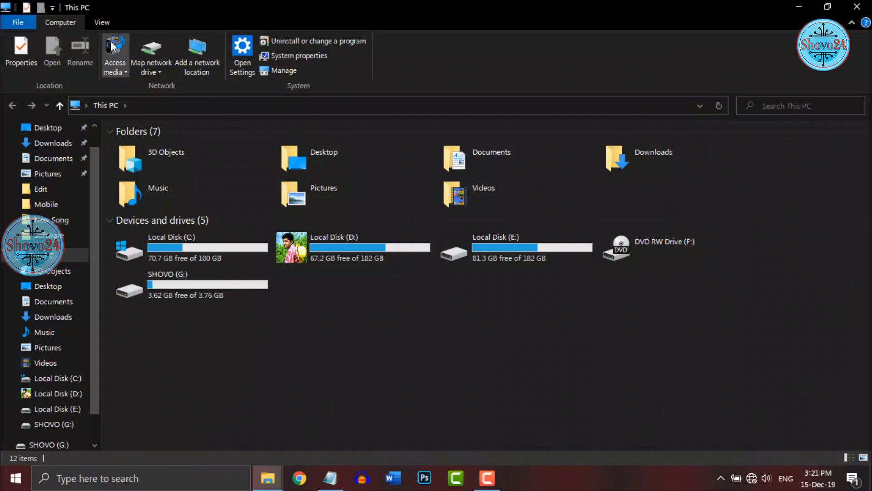
left_click(102, 23)
left_click(462, 56)
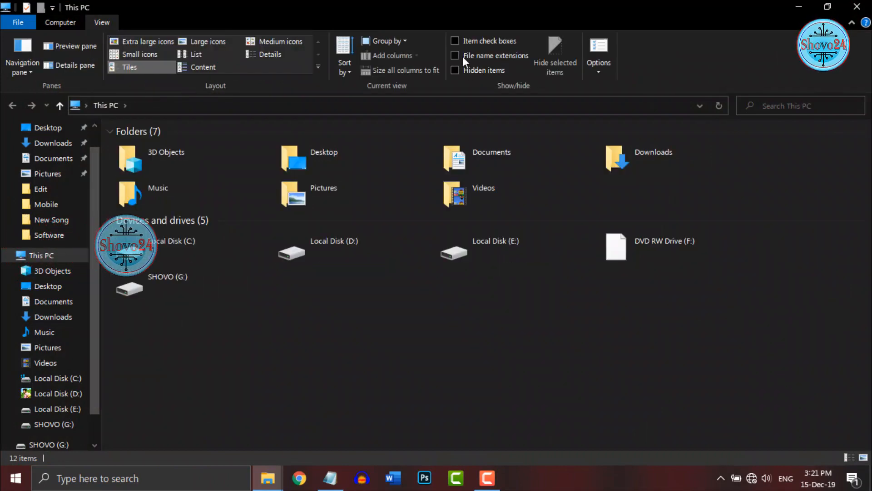
left_click(799, 6)
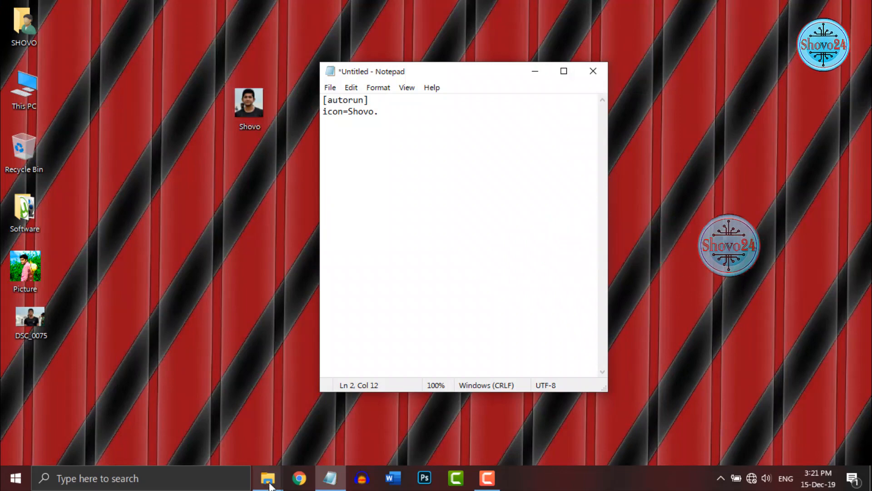
mouse_move(268, 478)
left_click(335, 413)
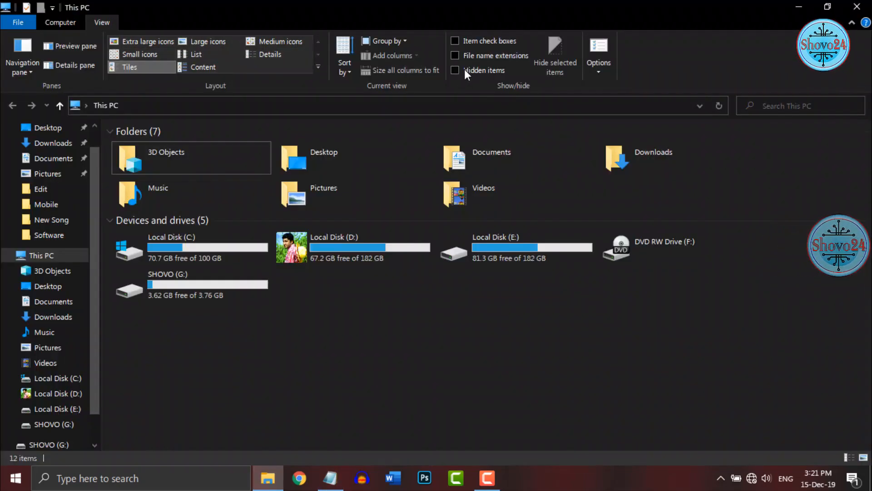
left_click(484, 55)
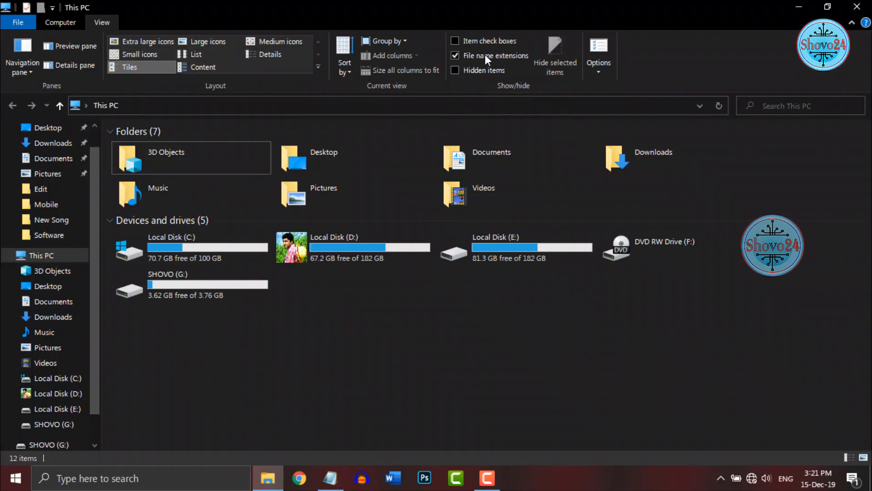
left_click(858, 8)
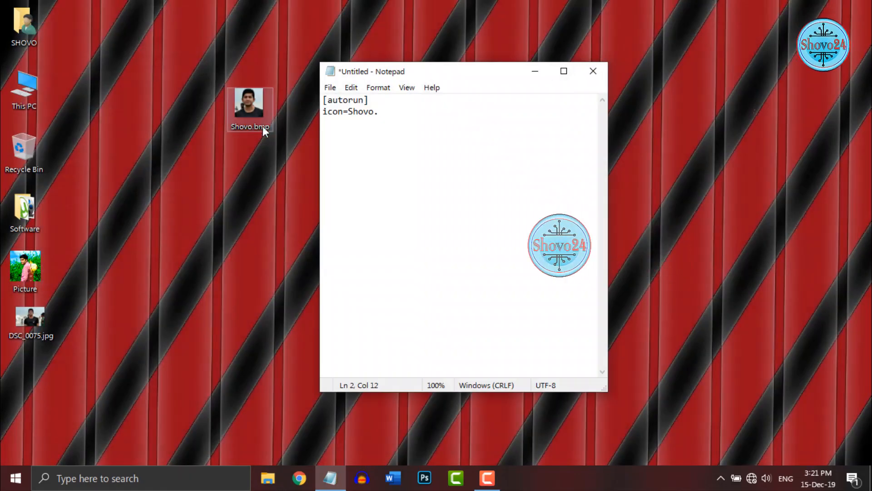
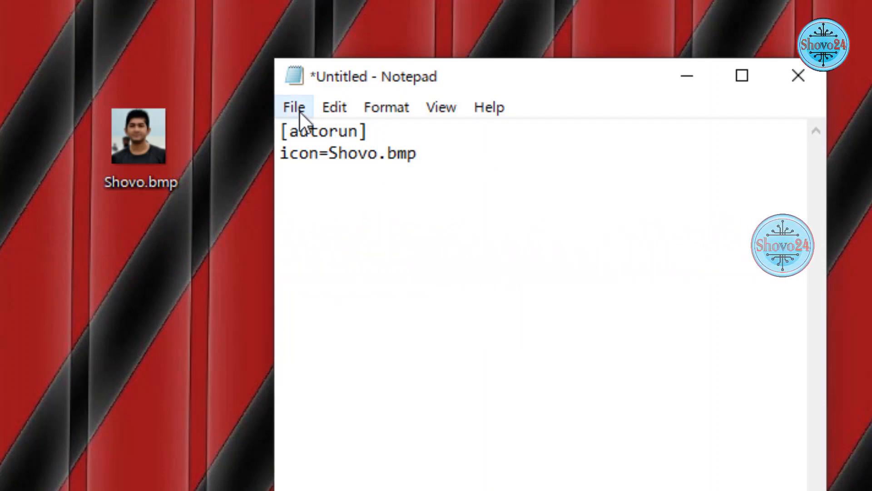
Step: Complete the icon line as icon=Shovo.bmp and save the text on the Desktop as autorun.inf, placing it beside Shovo.bmp
left_click(297, 105)
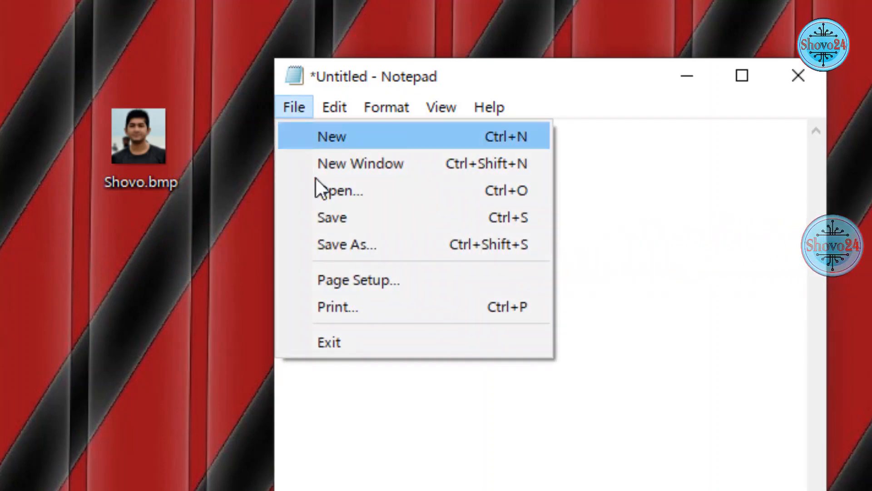
left_click(333, 244)
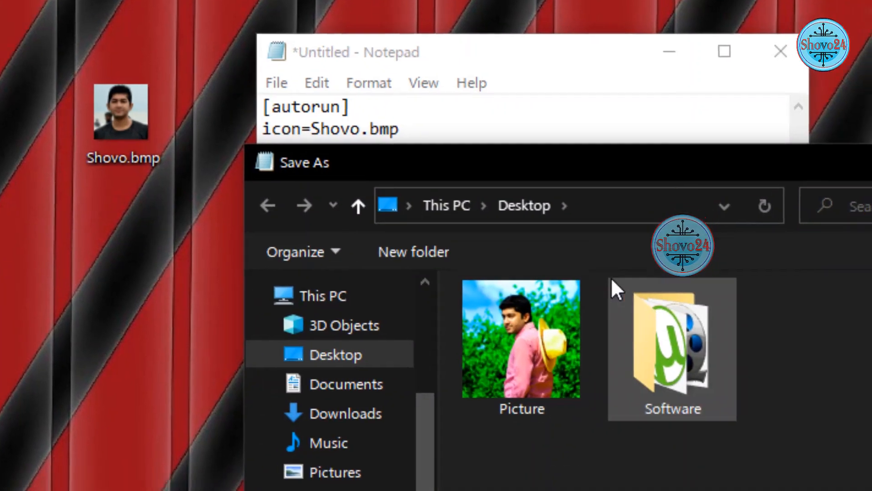
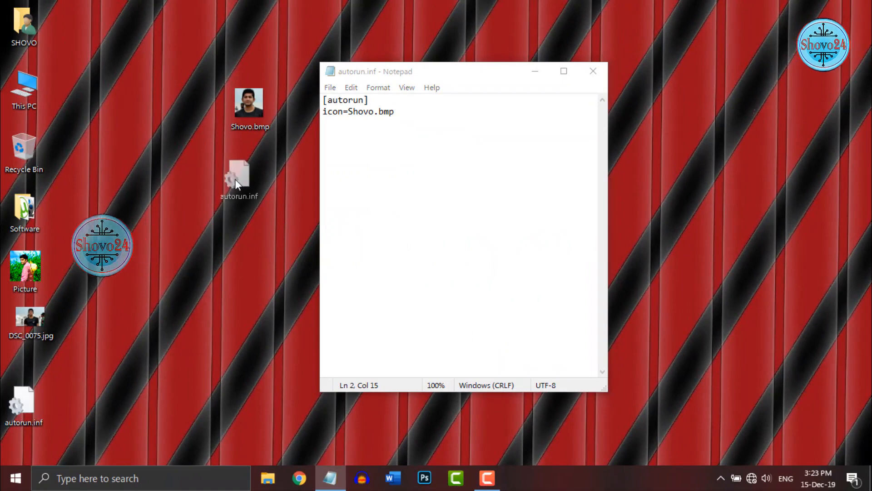
left_click_drag(235, 179, 235, 179)
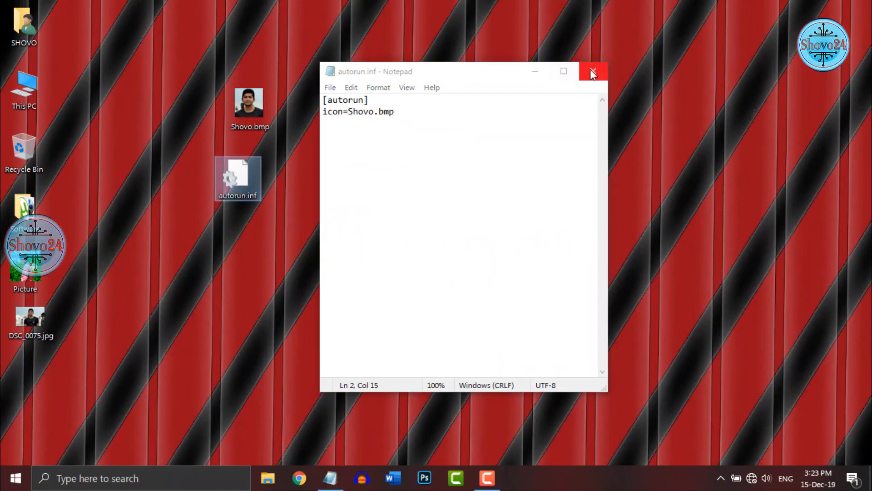
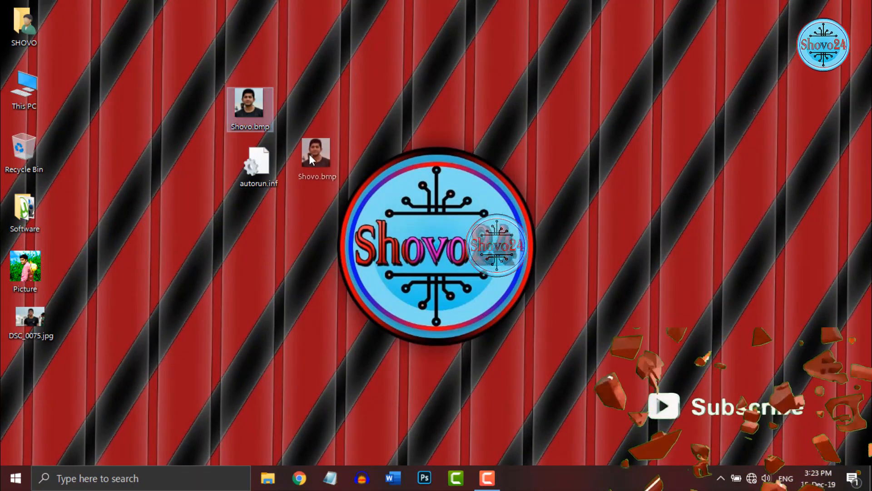
left_click_drag(309, 154, 310, 156)
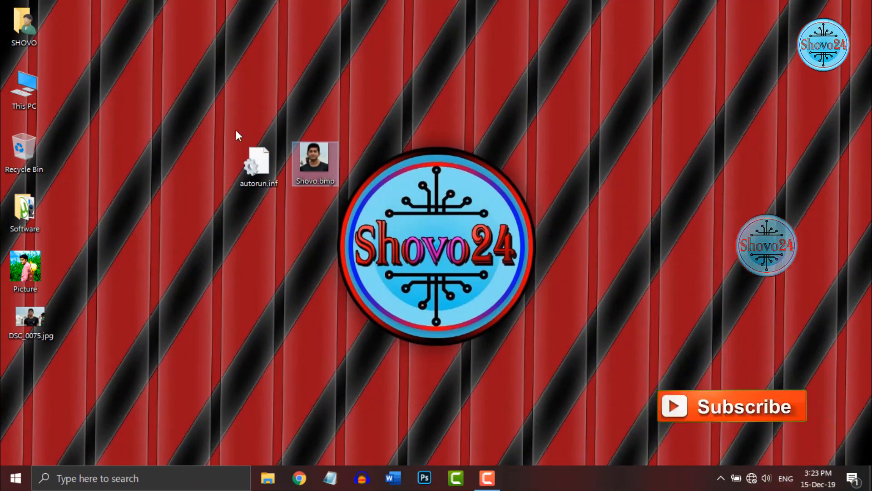
Step: Copy autorun.inf and Shovo.bmp from the desktop to the root of the SHOVO (G:) drive
left_click_drag(219, 112, 349, 205)
right_click(312, 155)
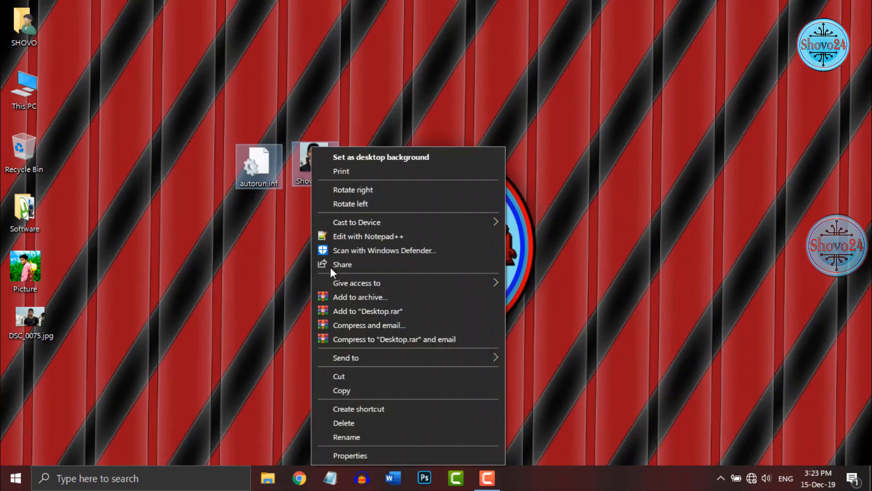
left_click(353, 391)
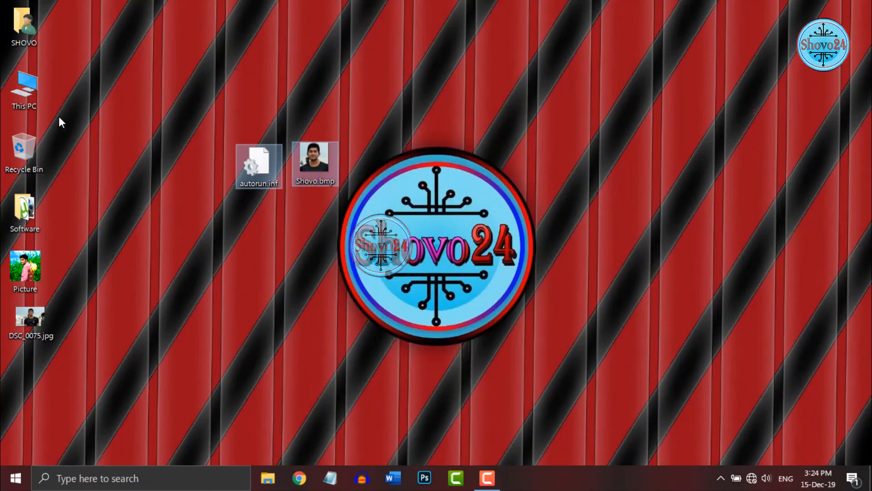
double_click(26, 89)
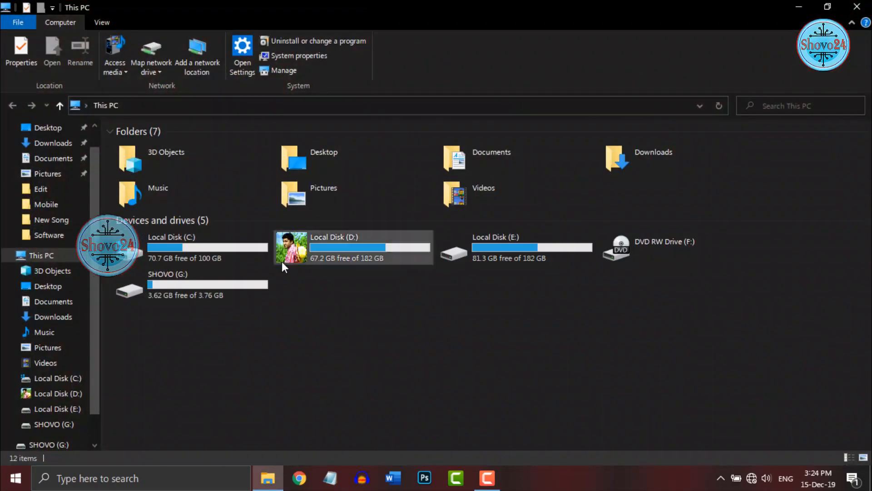
double_click(148, 289)
right_click(285, 212)
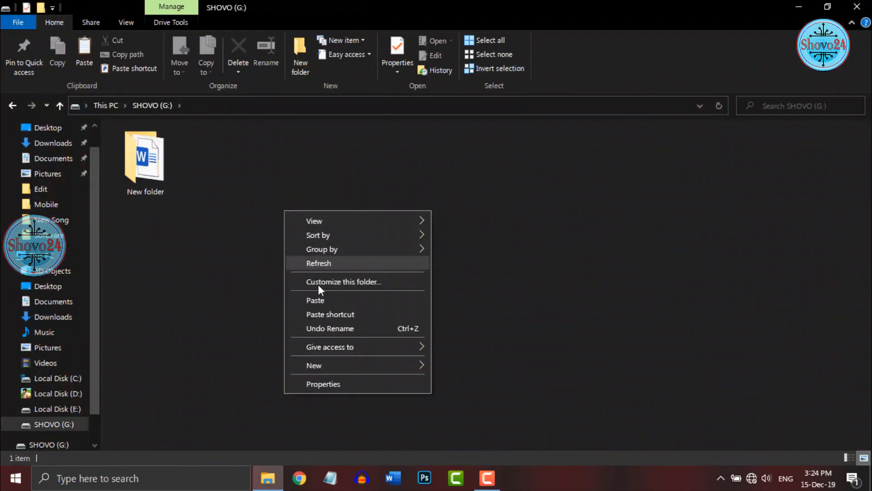
left_click(315, 300)
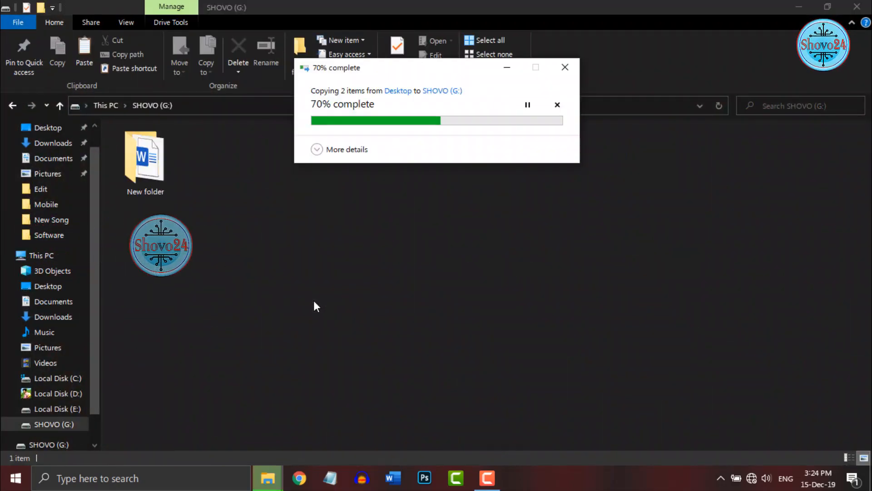
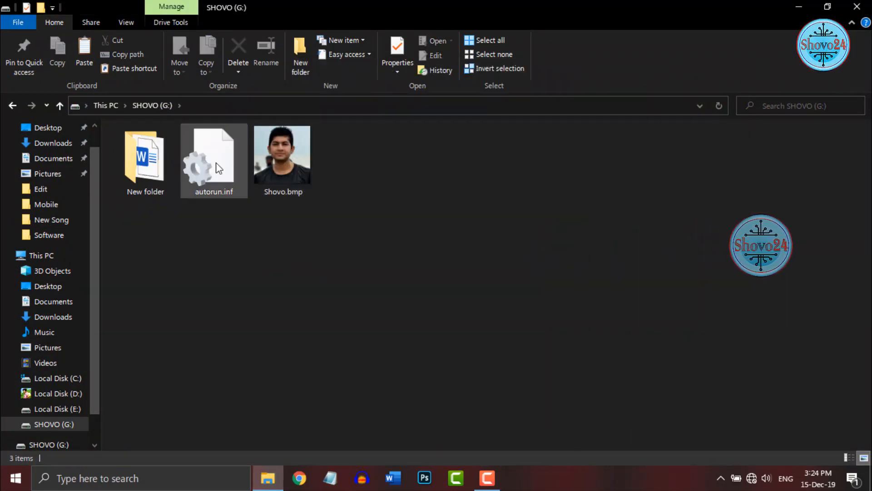
Step: Return to This PC, refresh the view and eject the SHOVO (G:) mass storage device
left_click(59, 103)
right_click(373, 313)
left_click(390, 365)
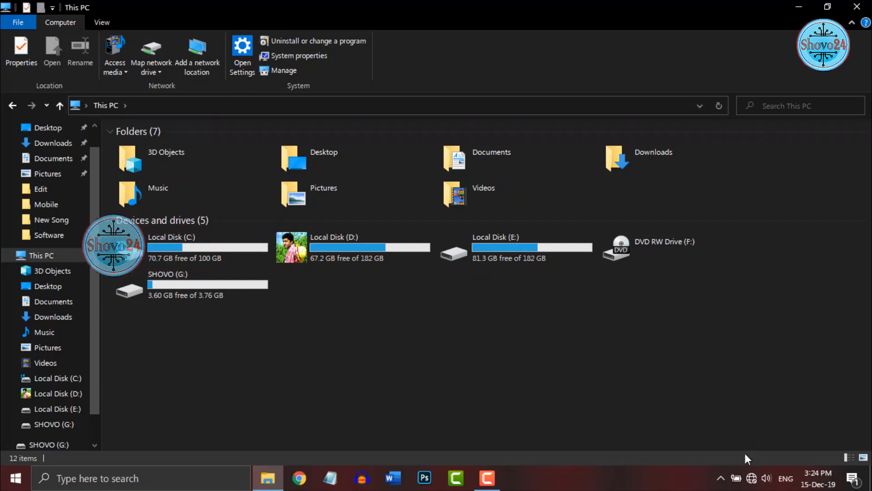
left_click(721, 478)
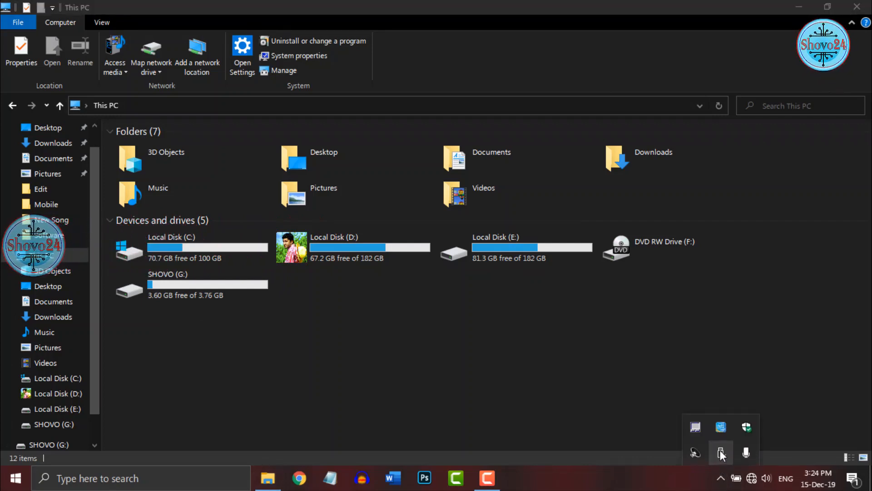
left_click(722, 453)
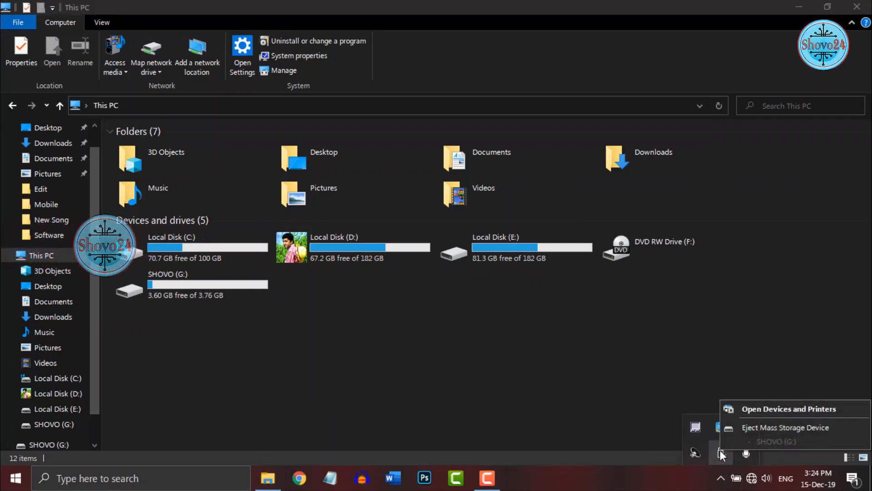
left_click(755, 427)
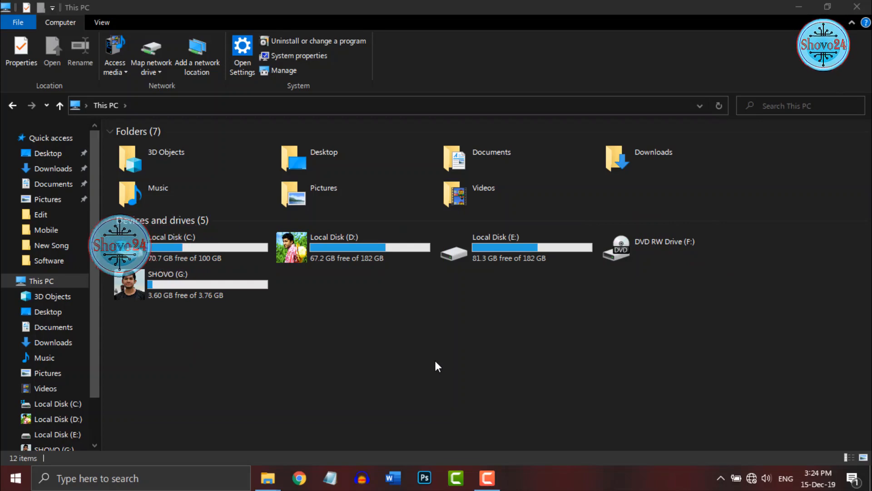
Step: Reopen This PC and examine the icon of the reconnected SHOVO (G:) drive
left_click(858, 6)
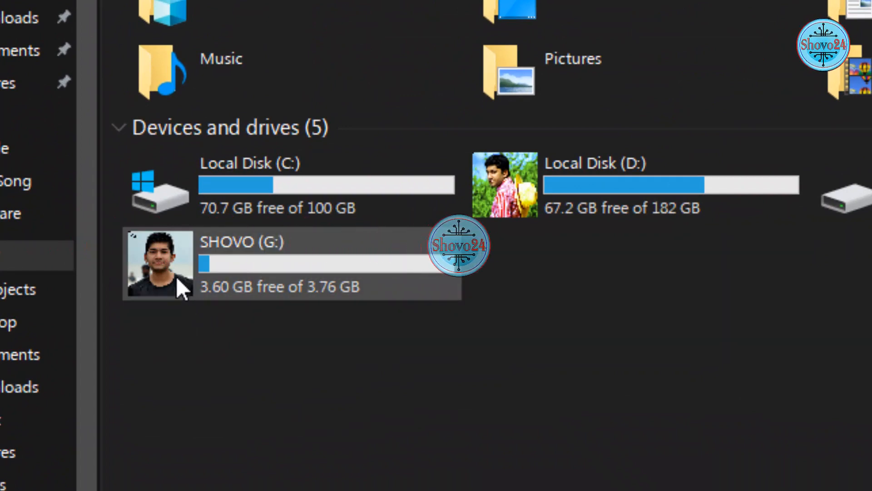
mouse_move(176, 277)
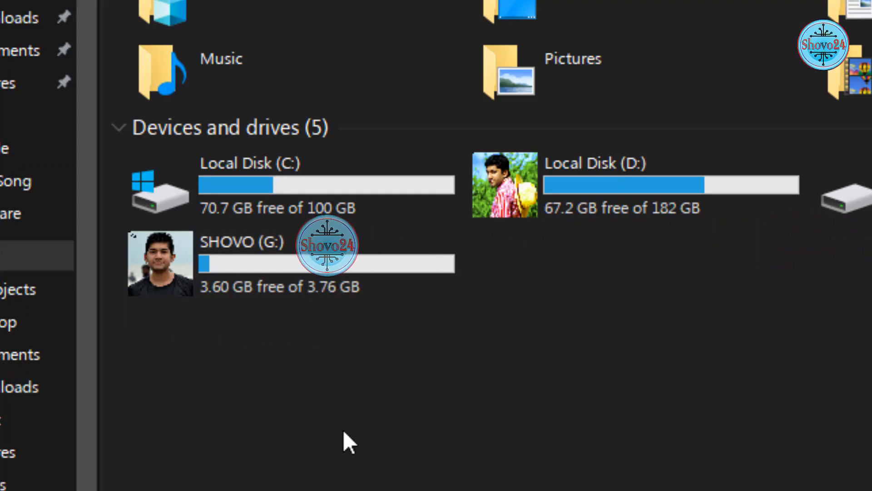
Step: Open the SHOVO (G:) drive from This PC
double_click(160, 266)
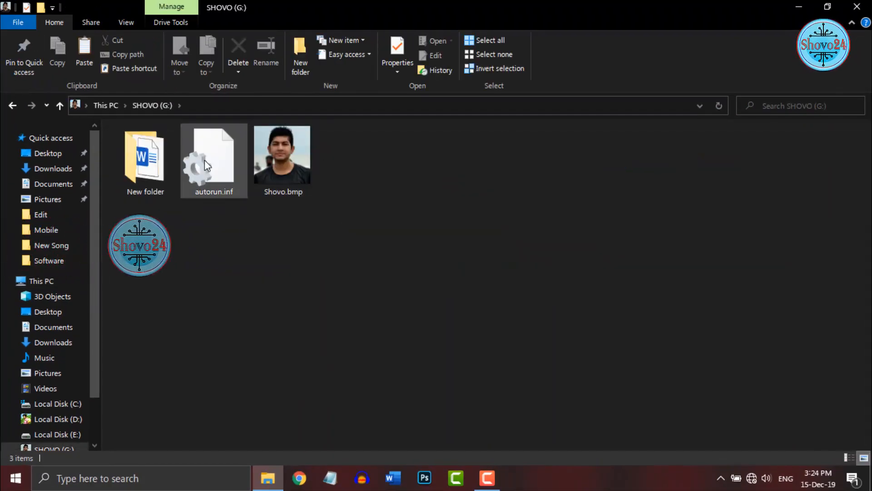
left_click_drag(329, 231, 204, 147)
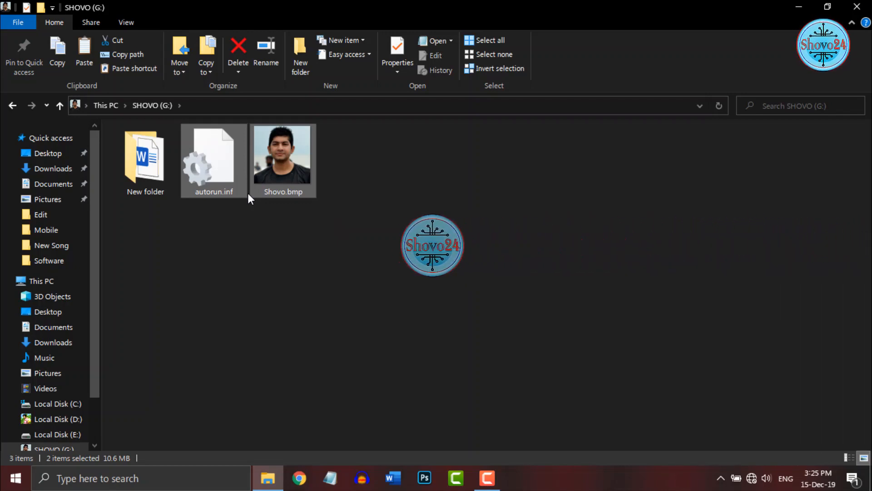
right_click(222, 150)
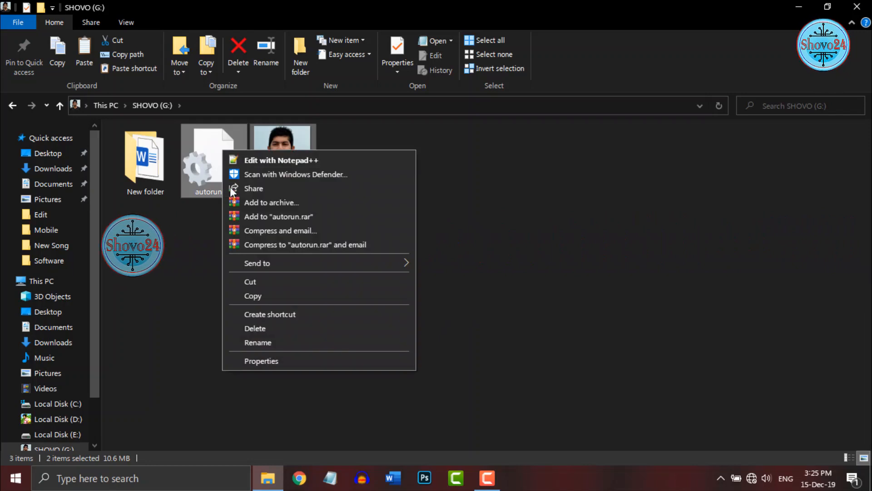
left_click(187, 214)
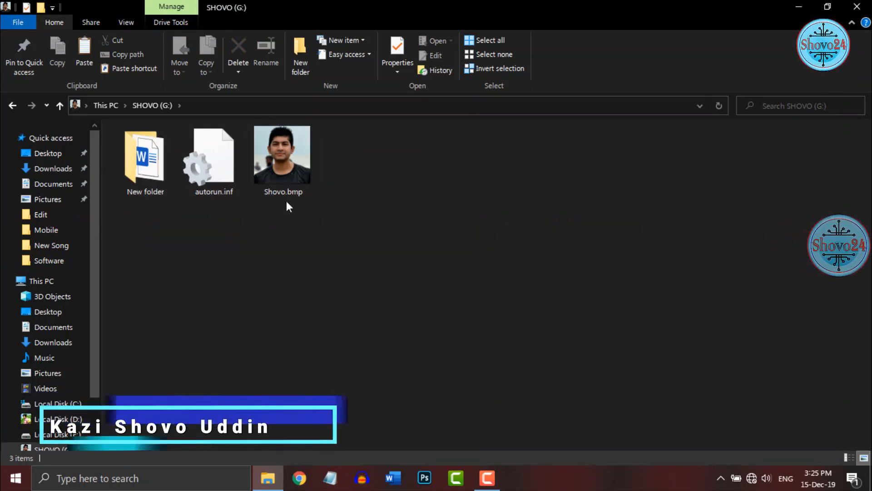
Step: Set the Hidden attribute on both autorun.inf and Shovo.bmp in the root of the SHOVO (G:) drive
left_click_drag(330, 225, 214, 150)
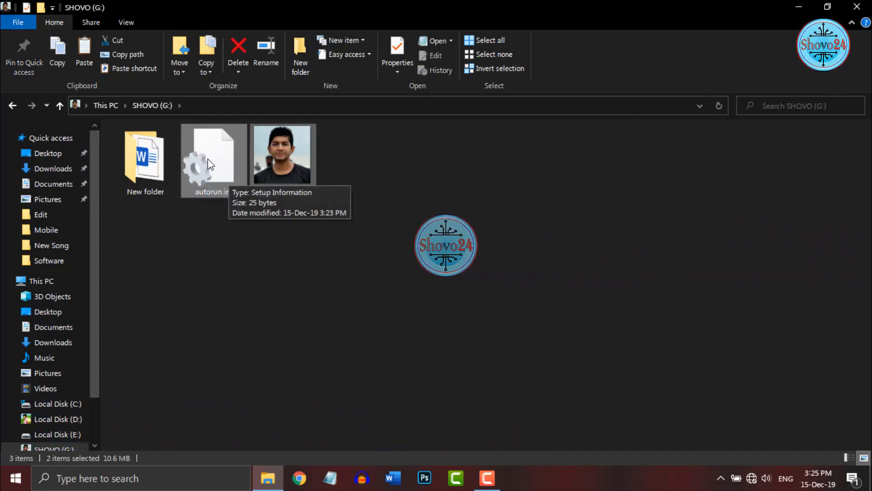
right_click(210, 154)
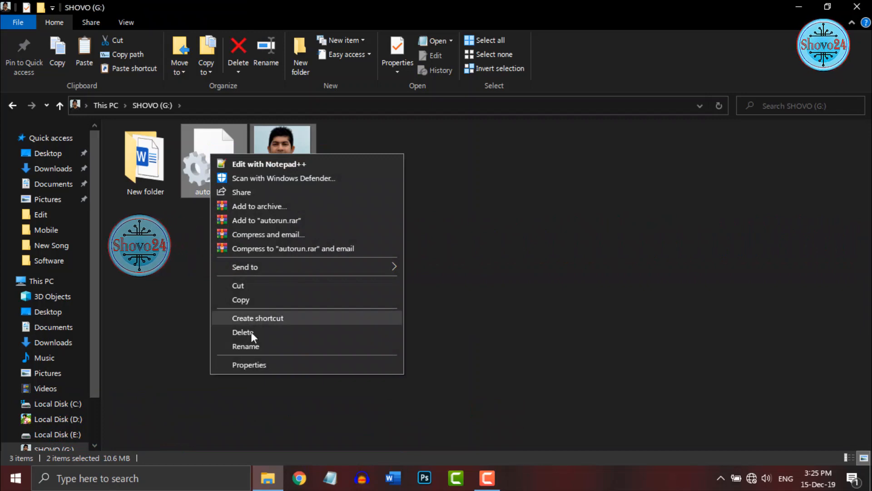
left_click(255, 364)
left_click_drag(354, 151, 459, 135)
left_click(384, 291)
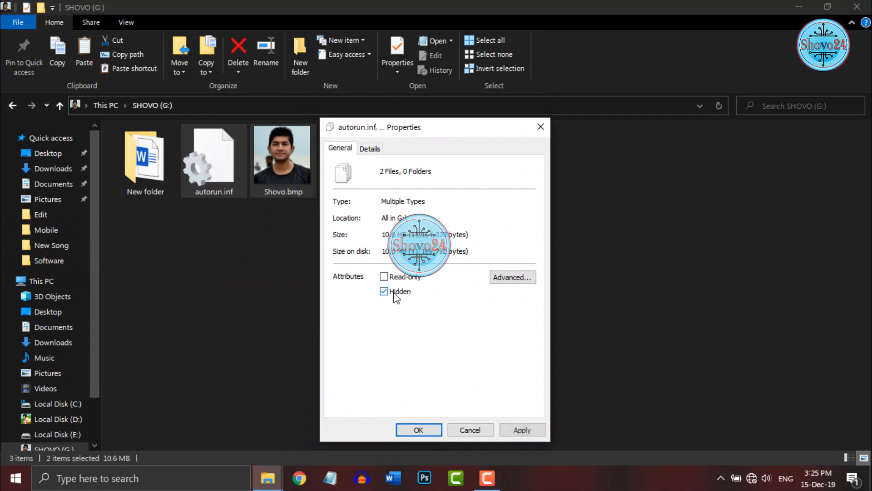
left_click(419, 430)
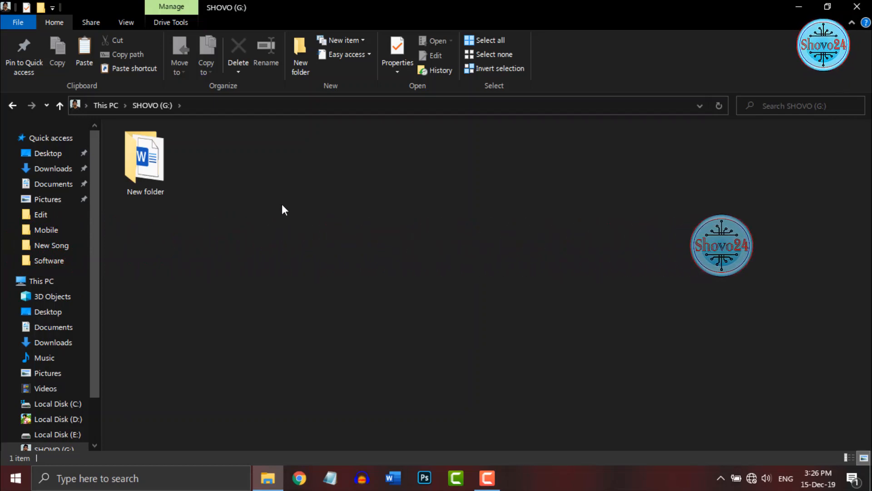
Step: Check the drive's icon in This PC, and reopen the SHOVO (G:) drive with hidden items shown
left_click(60, 106)
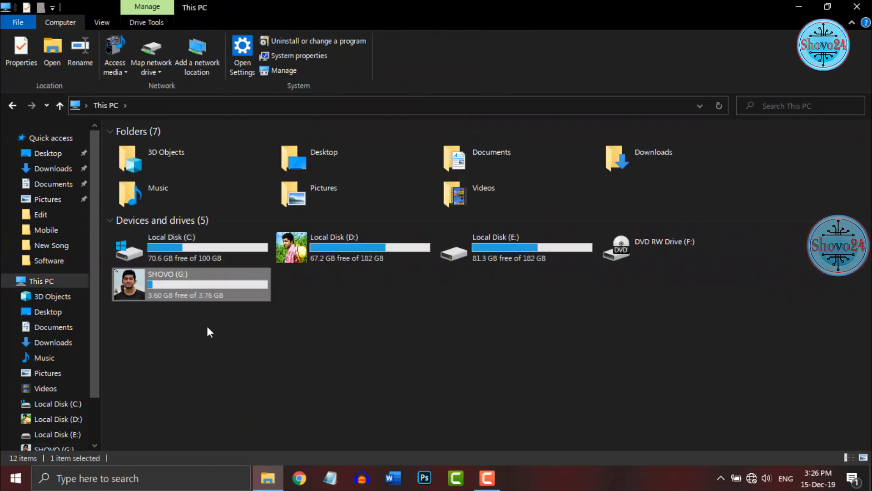
double_click(130, 291)
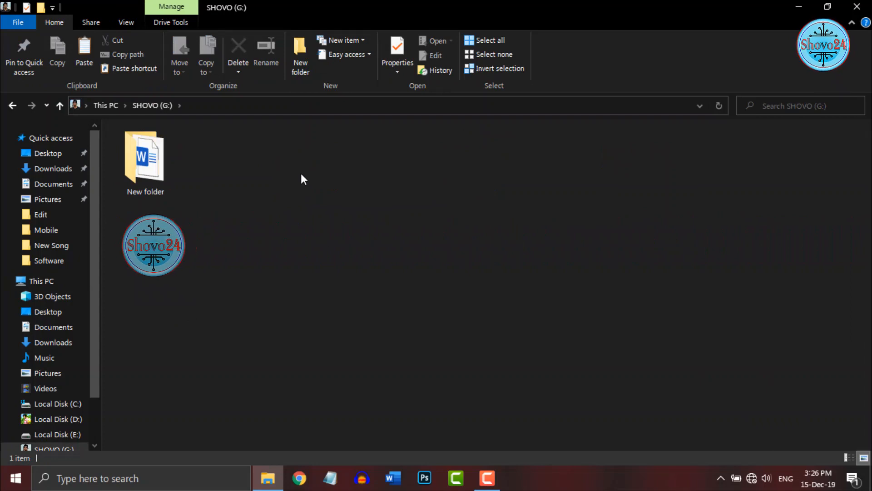
left_click(127, 23)
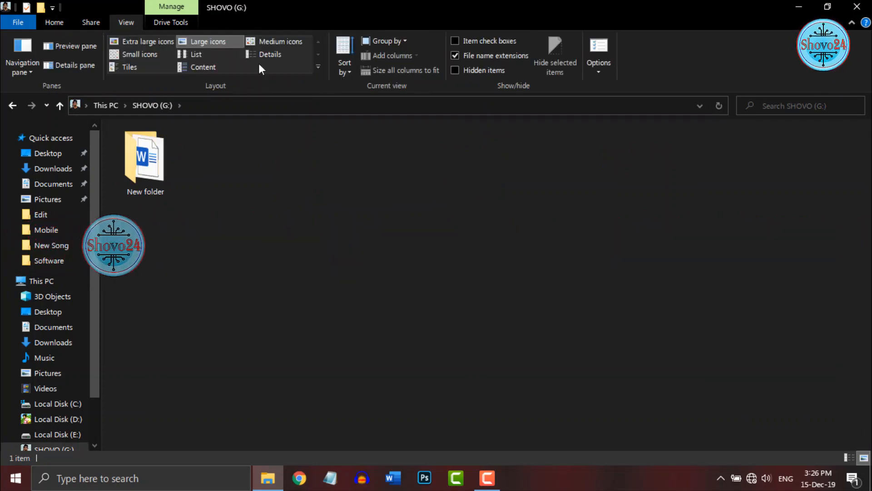
left_click(468, 70)
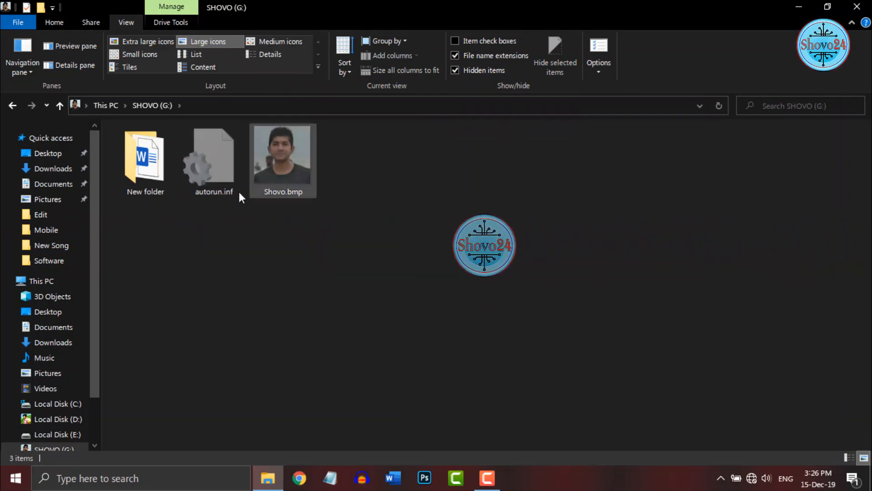
Step: Create a new folder in the root of the SHOVO (G:) drive, keeping its default name
right_click(395, 179)
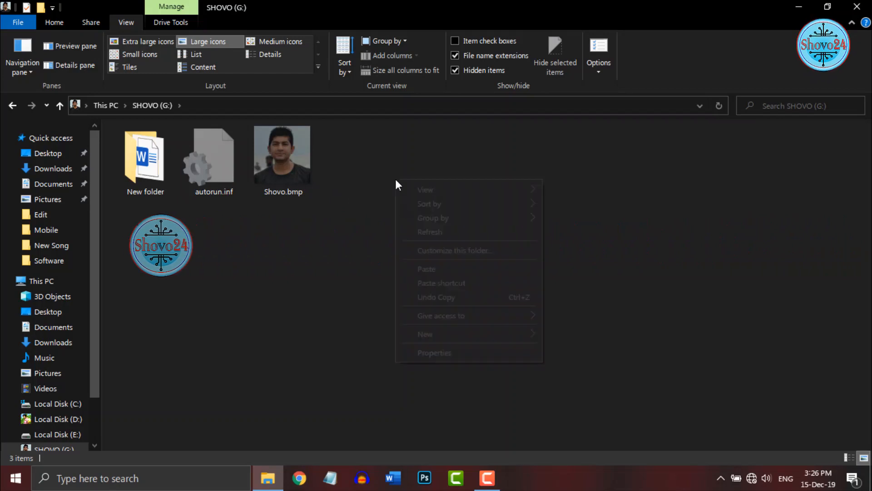
mouse_move(516, 336)
left_click(566, 171)
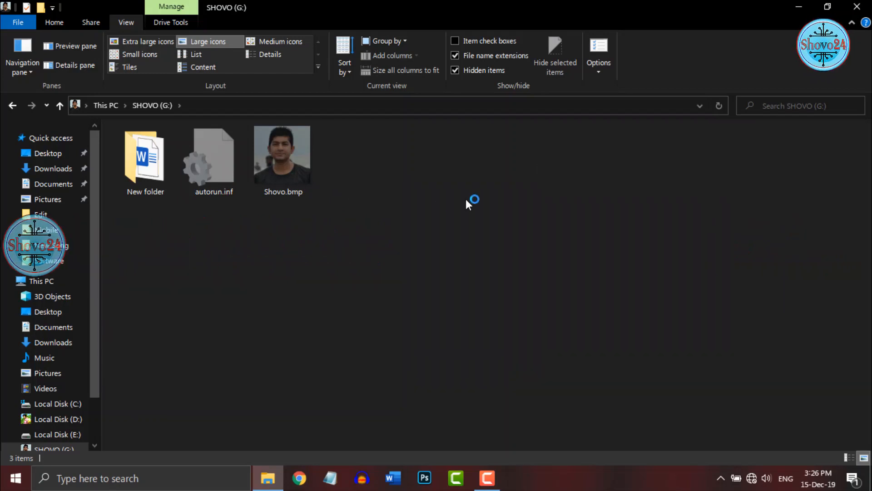
left_click(378, 234)
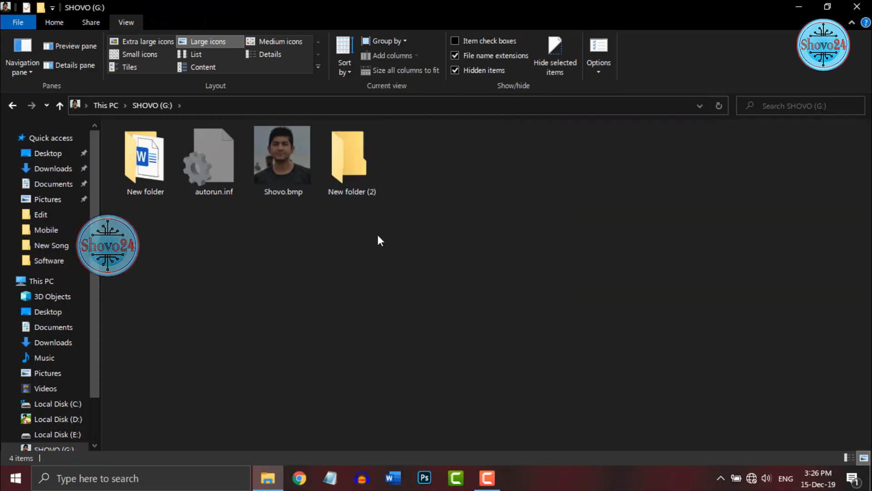
Step: Recheck the SHOVO (G:) drive in This PC and its files, and minimize the window to return to the desktop
left_click_drag(197, 231, 301, 201)
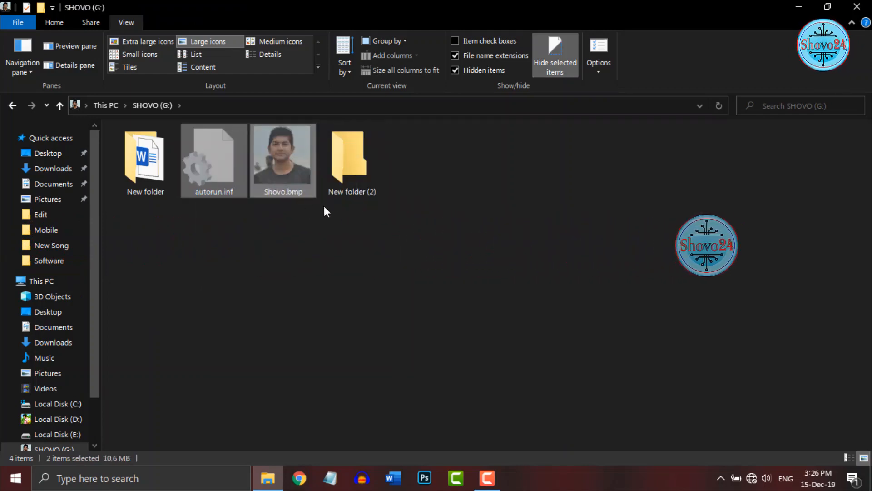
left_click(60, 105)
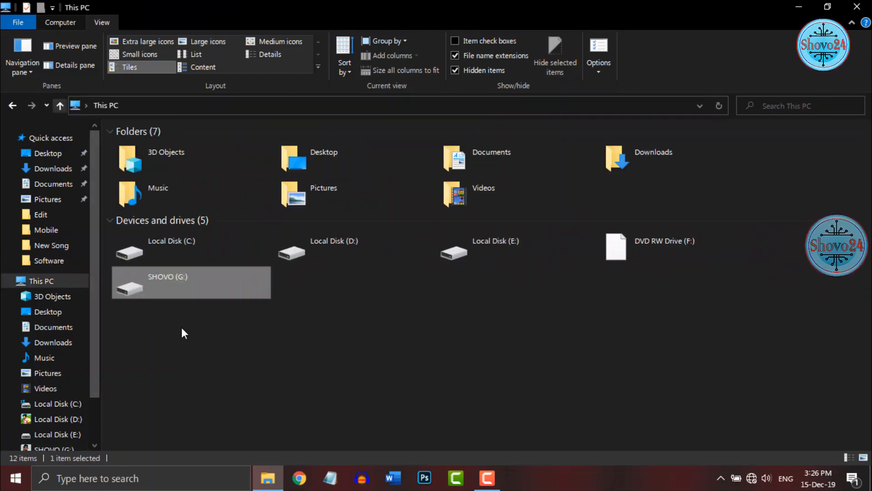
double_click(133, 283)
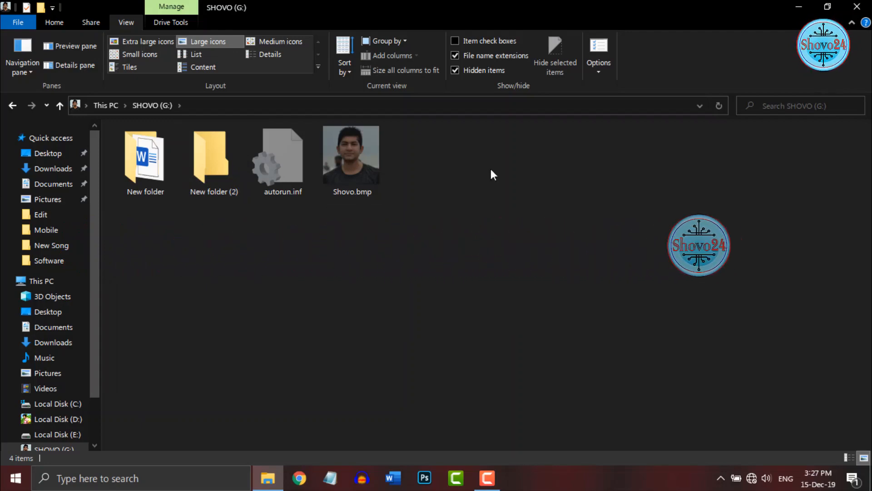
left_click(799, 6)
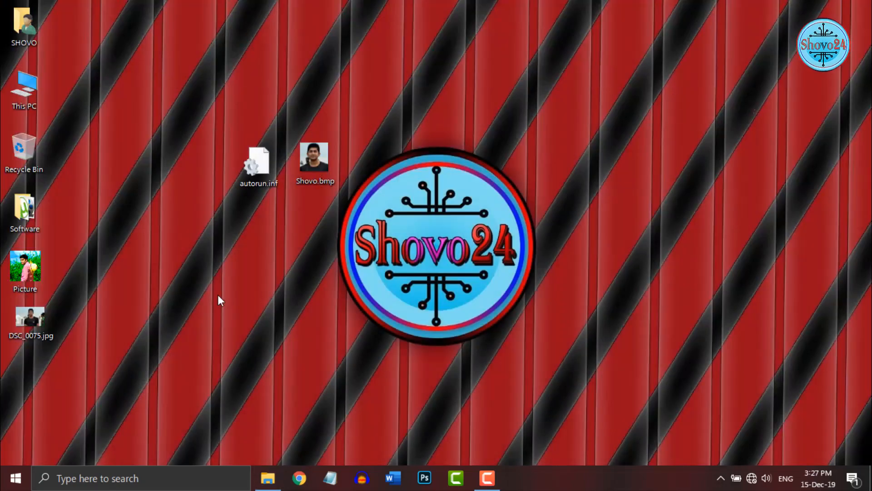